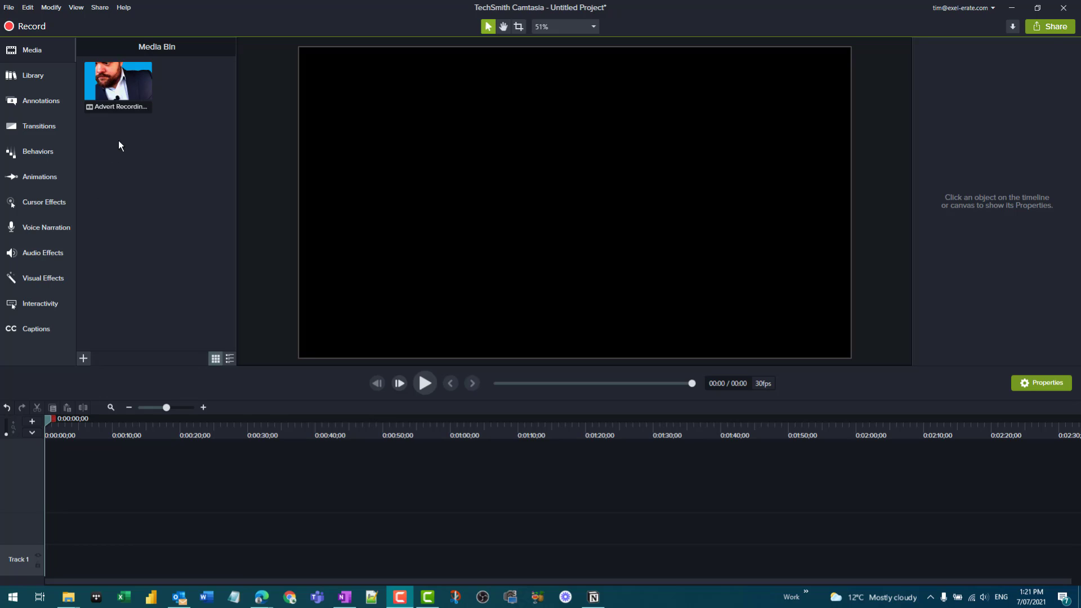
- Place the Advert Recording clip at the start of Track 1, keeping the project at 30 FPS, and separate its audio and video
click(96, 78)
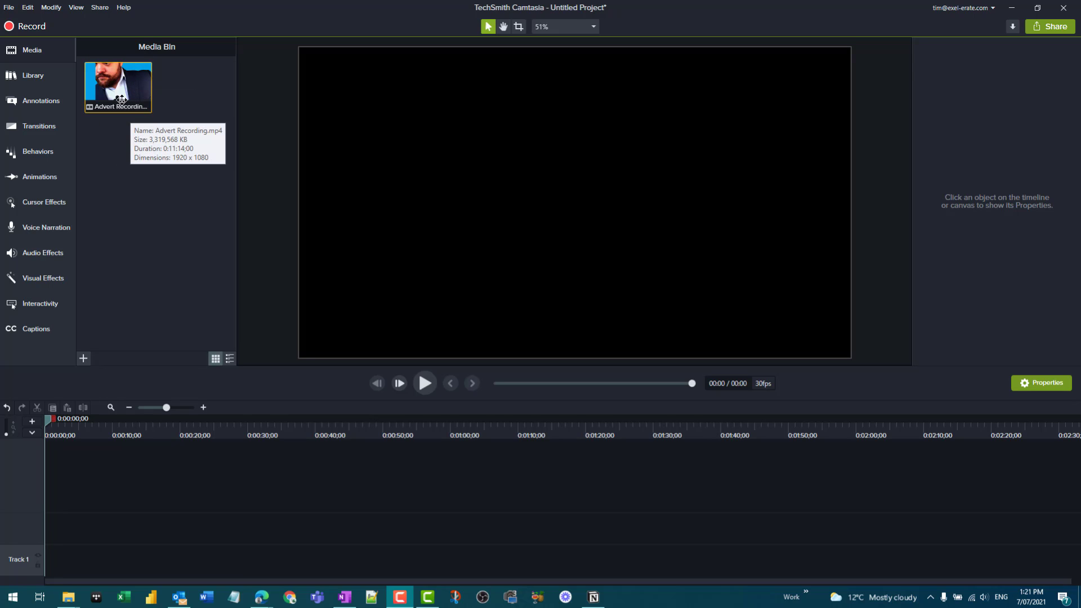
drag(117, 84, 29, 562)
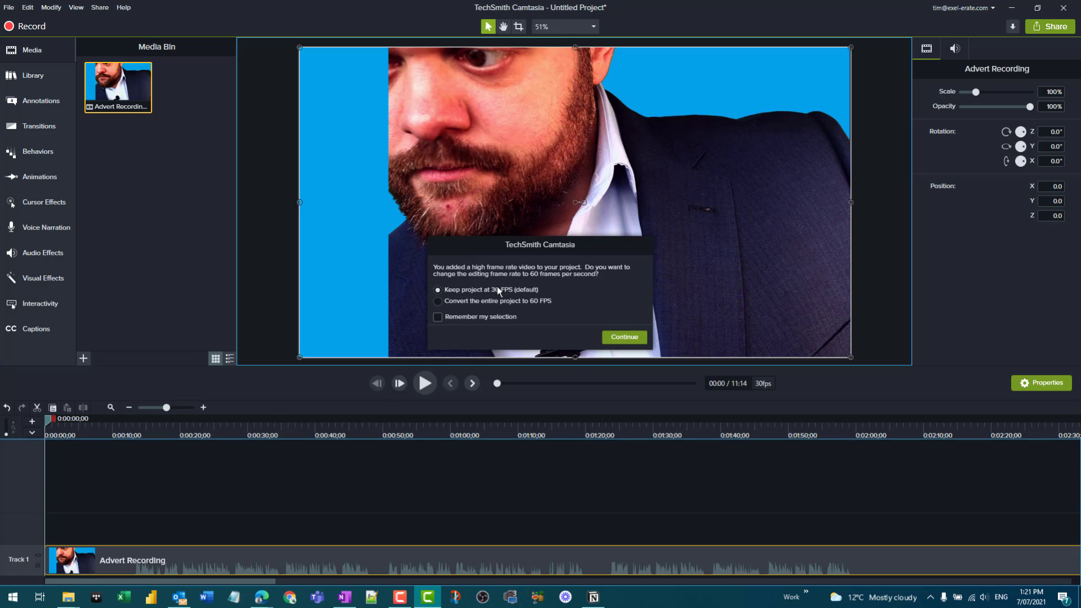
click(620, 339)
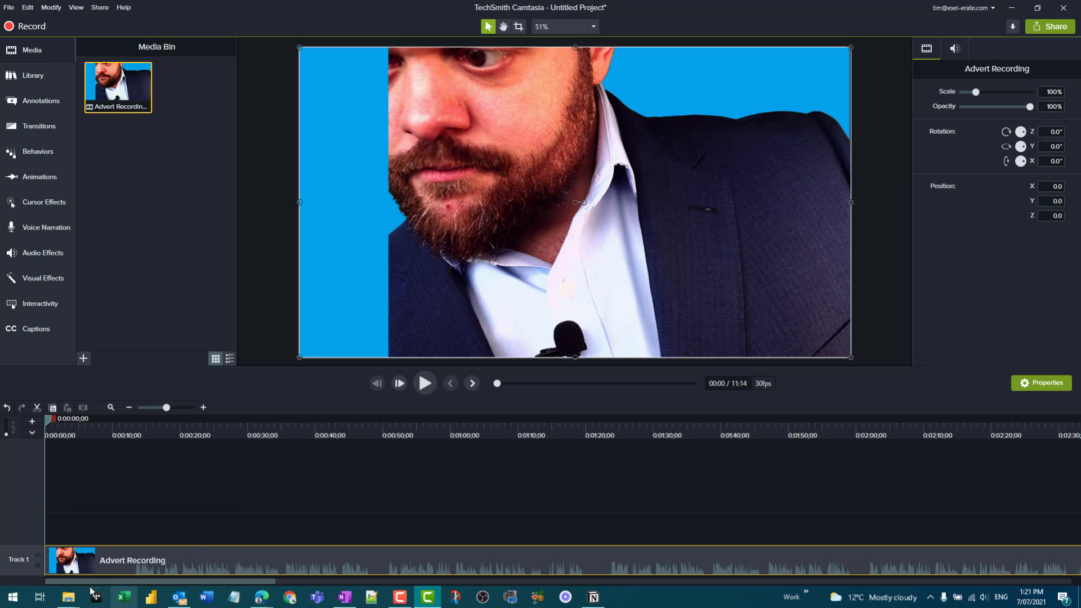
right_click(108, 563)
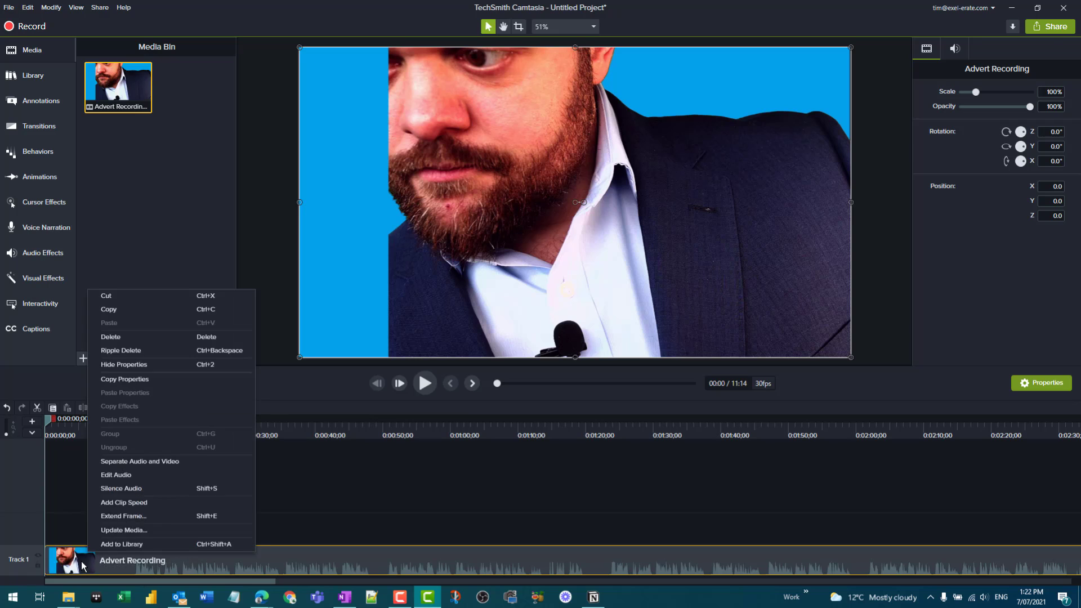
click(161, 464)
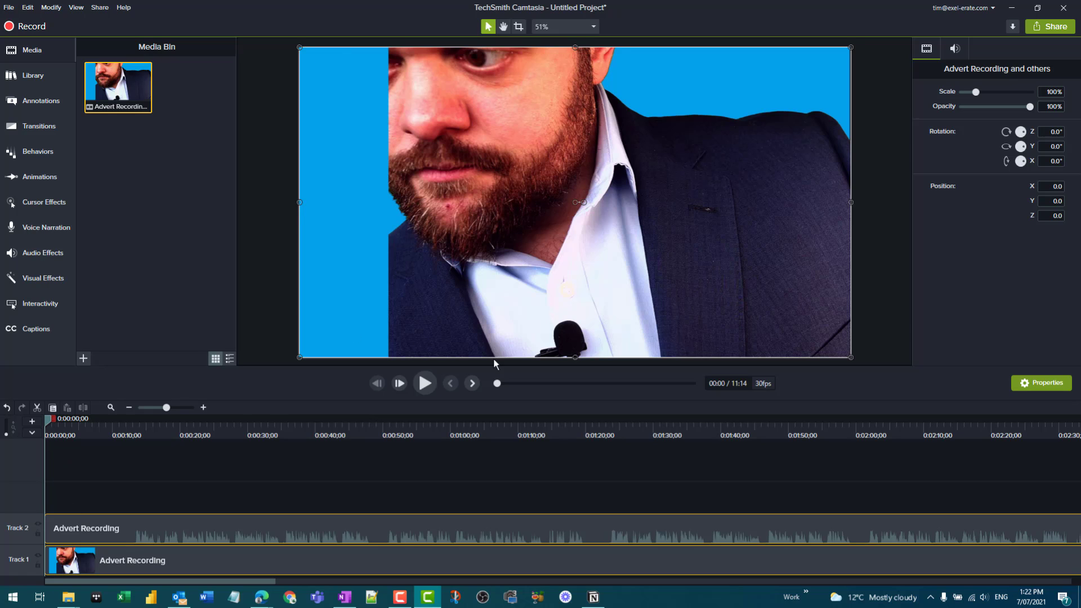
- Delete the first 13 seconds of the Advert Recording audio and video from the timeline
click(47, 425)
drag(67, 425, 135, 467)
right_click(94, 555)
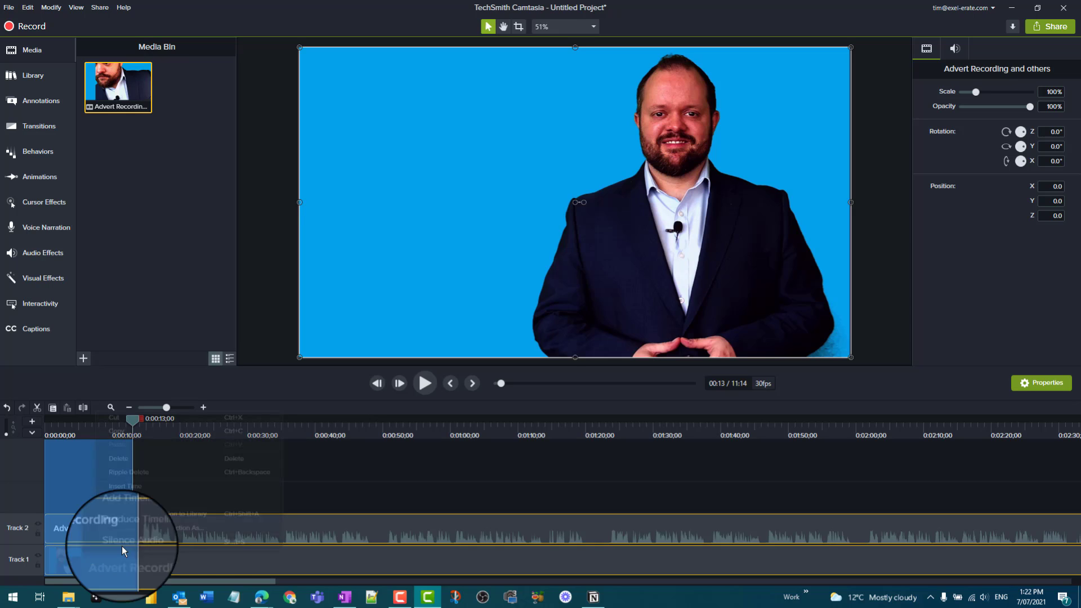
click(135, 459)
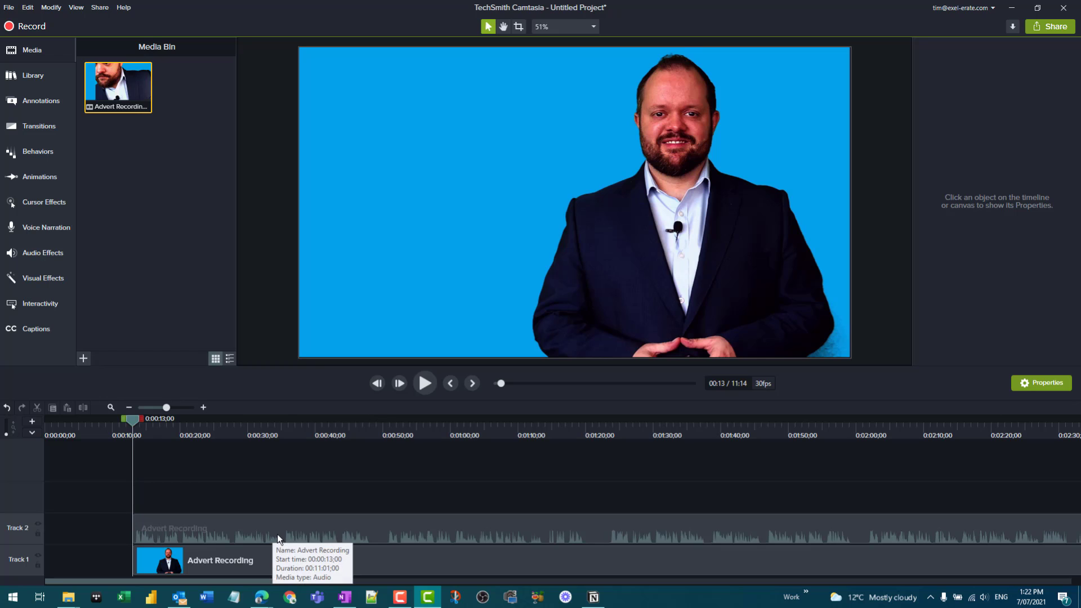
- Move the audio and video clips to the start of the timeline and return the playhead to the beginning
drag(273, 538, 94, 525)
drag(197, 559, 4, 551)
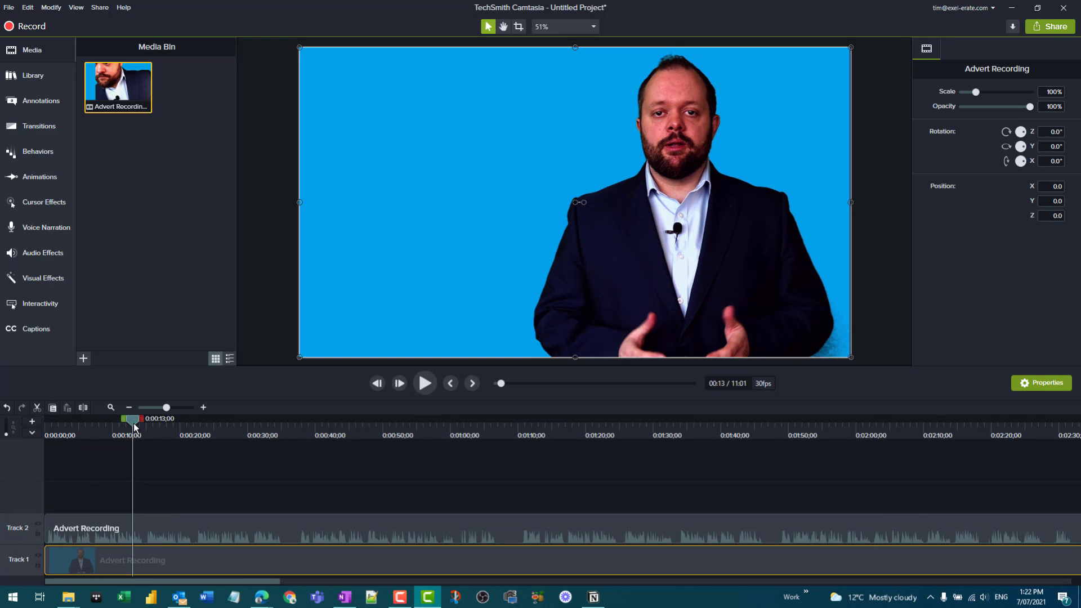
drag(134, 424, 46, 427)
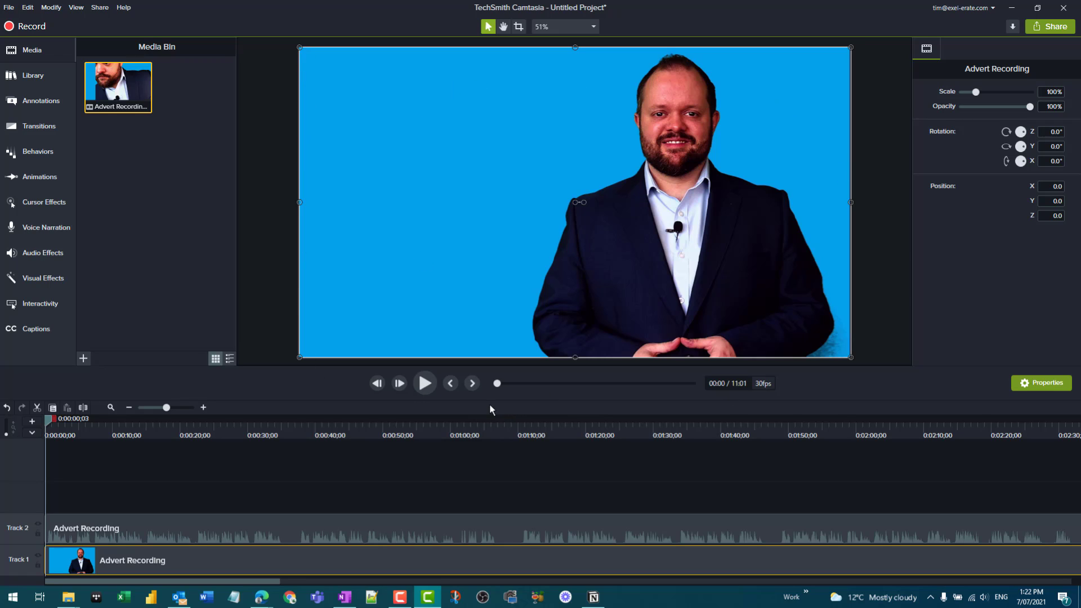
click(519, 26)
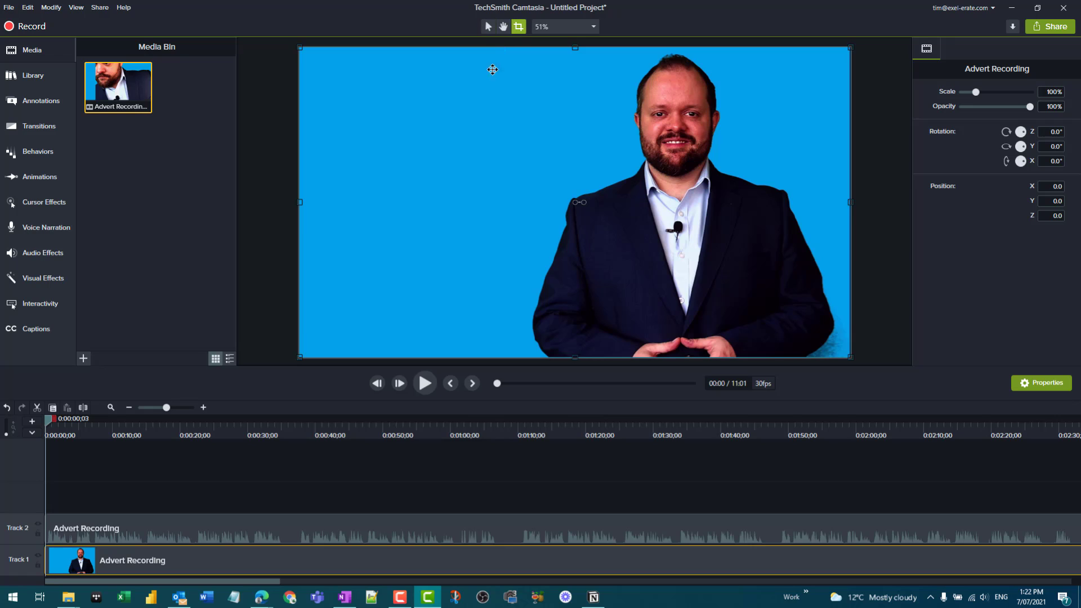
click(491, 27)
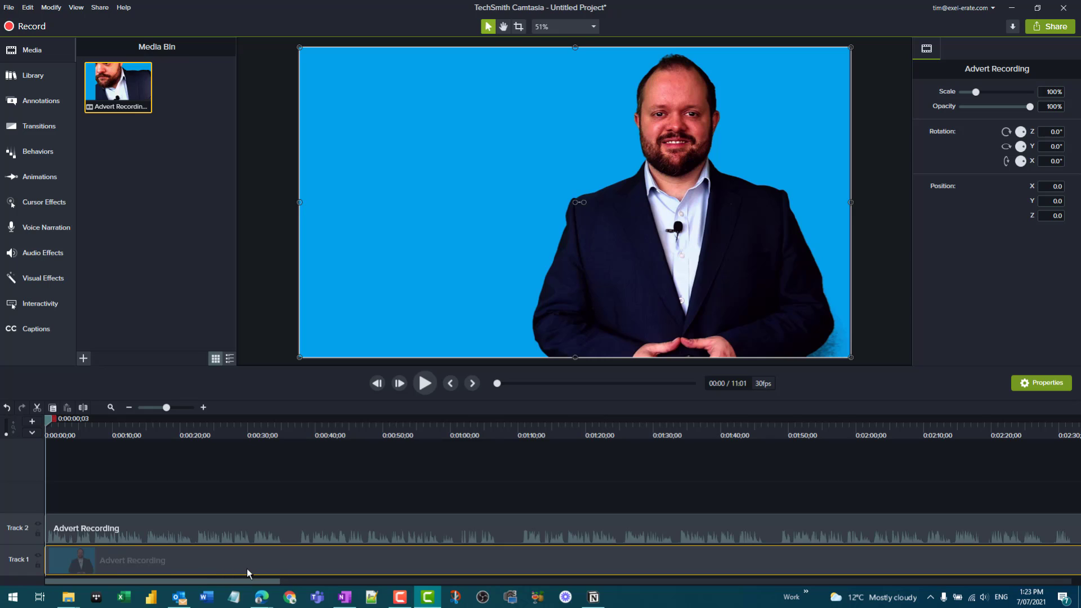
click(518, 27)
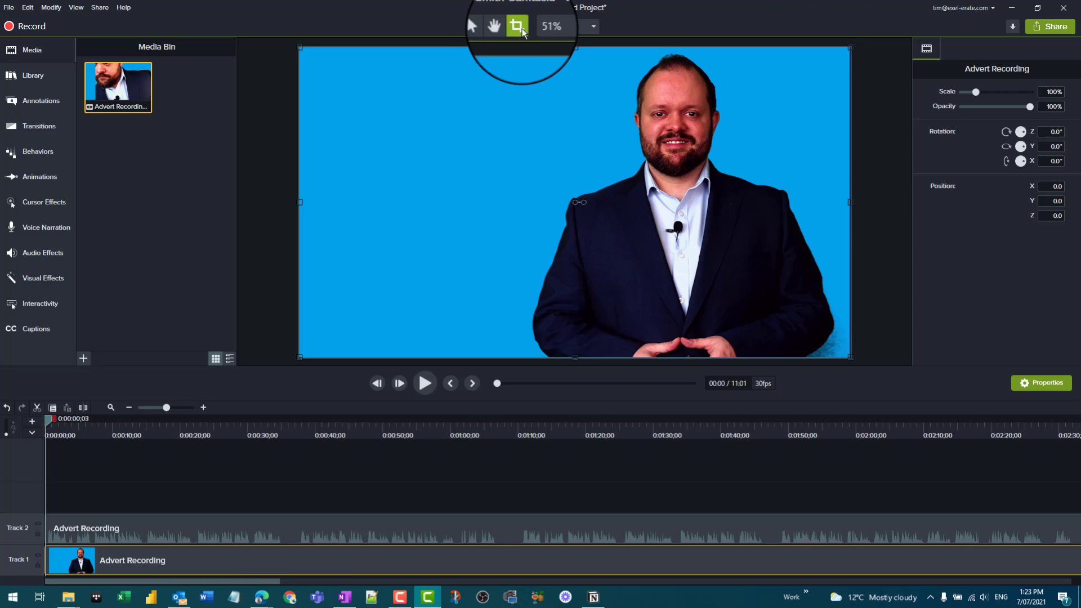
click(488, 26)
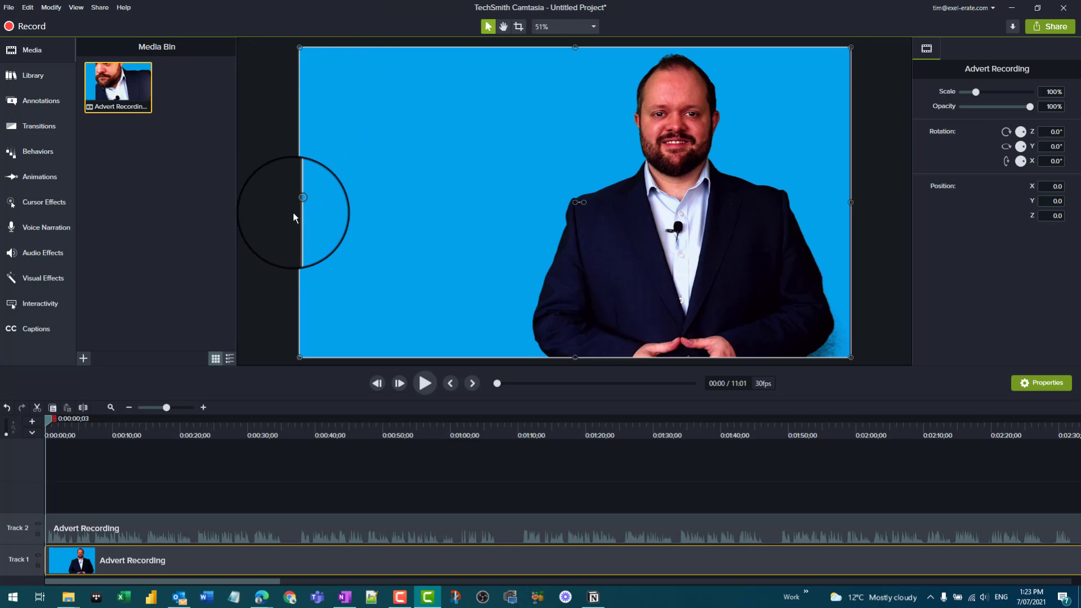
mouse_move(299, 202)
mouse_down()
mouse_move(458, 203)
mouse_move(299, 202)
mouse_up()
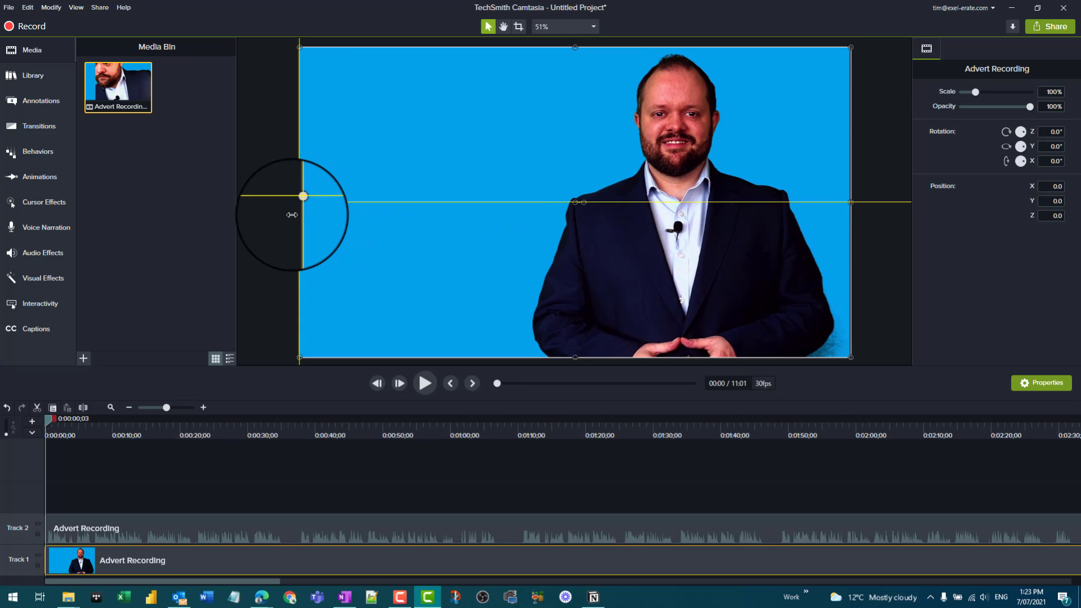
- Crop the empty blue area beside the presenter from the video and shift the clip to about X -409.8
click(518, 27)
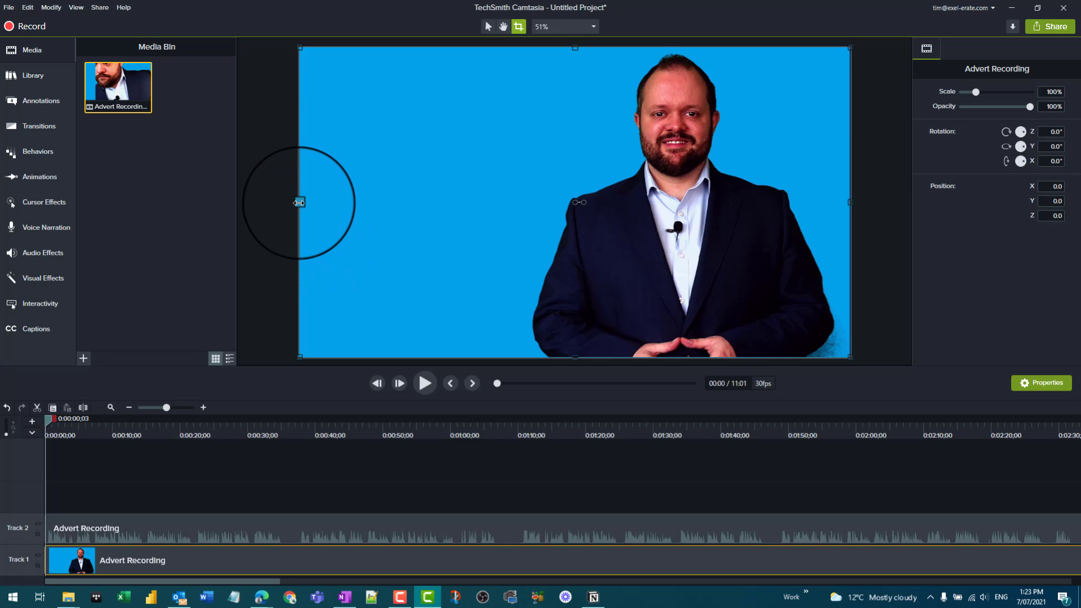
drag(299, 202, 500, 202)
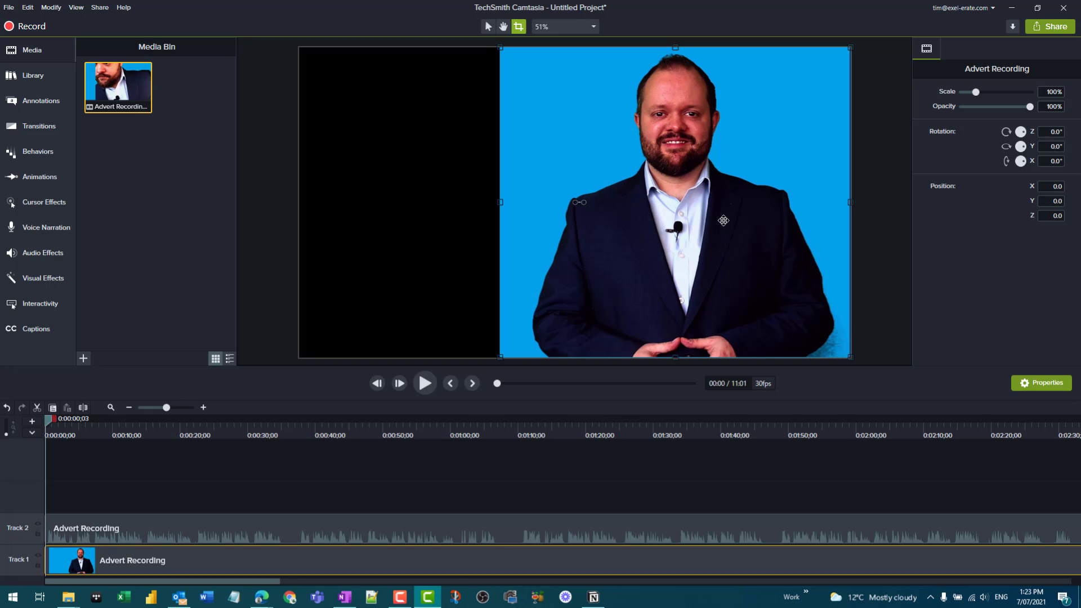
drag(718, 220, 607, 222)
- Crop the video slightly further on both sides so it frames the presenter tightly, and deselect the clip
drag(732, 202, 719, 202)
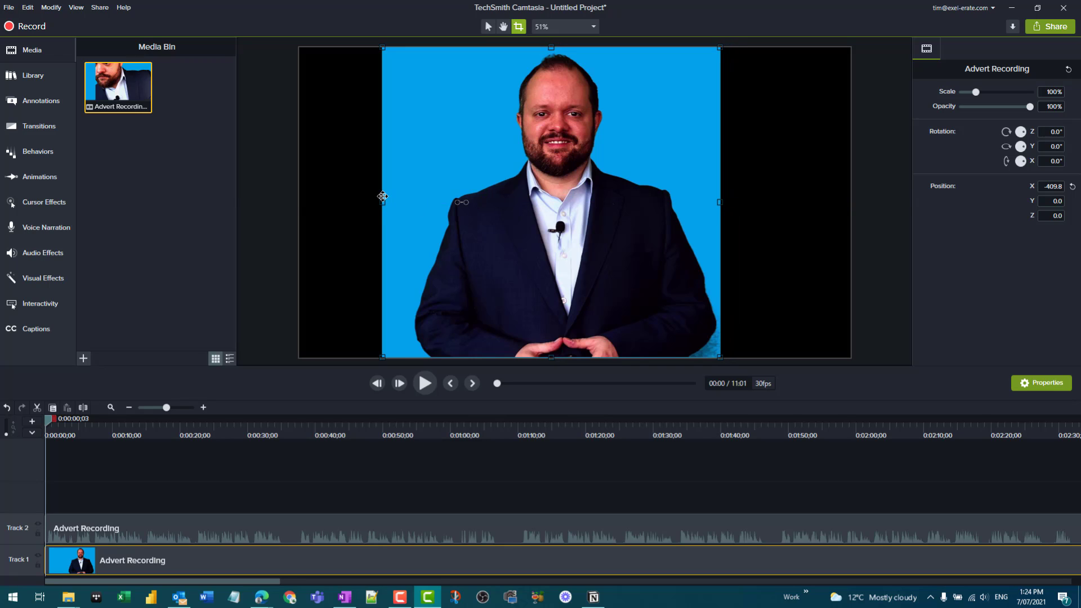
drag(383, 203, 397, 203)
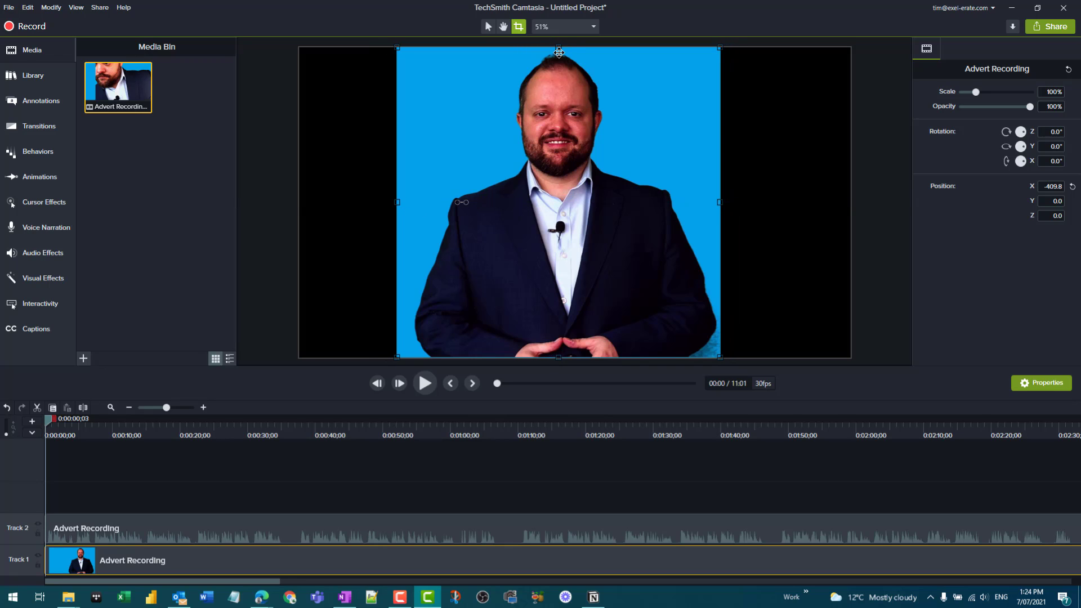
mouse_move(559, 48)
mouse_down()
mouse_move(557, 228)
mouse_move(558, 48)
mouse_up()
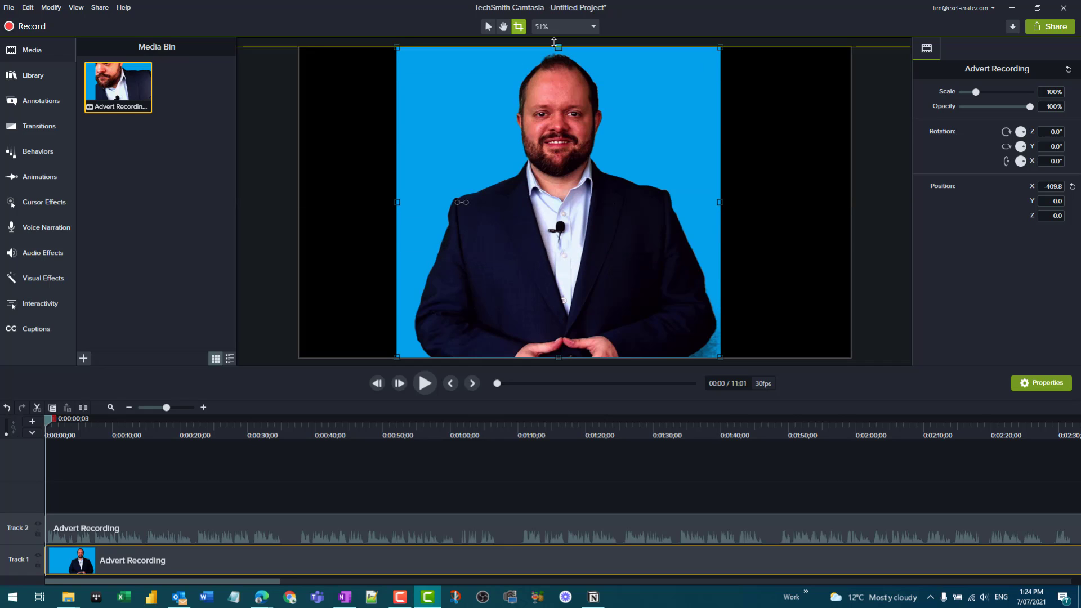
click(788, 201)
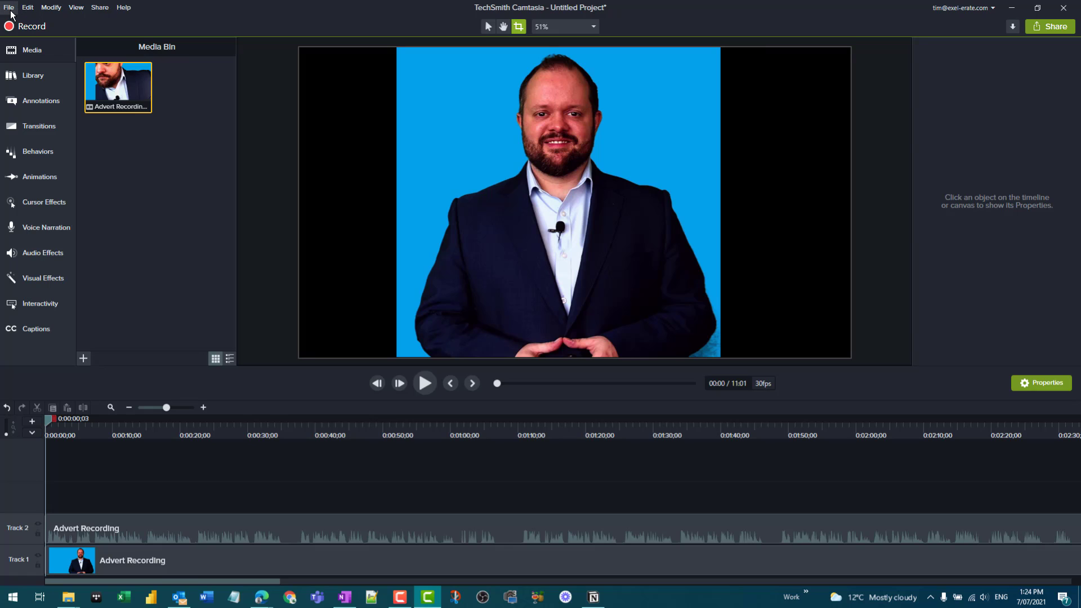
- Import Greenscreen image 2.jpg from the Coaching folder into the media bin
click(31, 59)
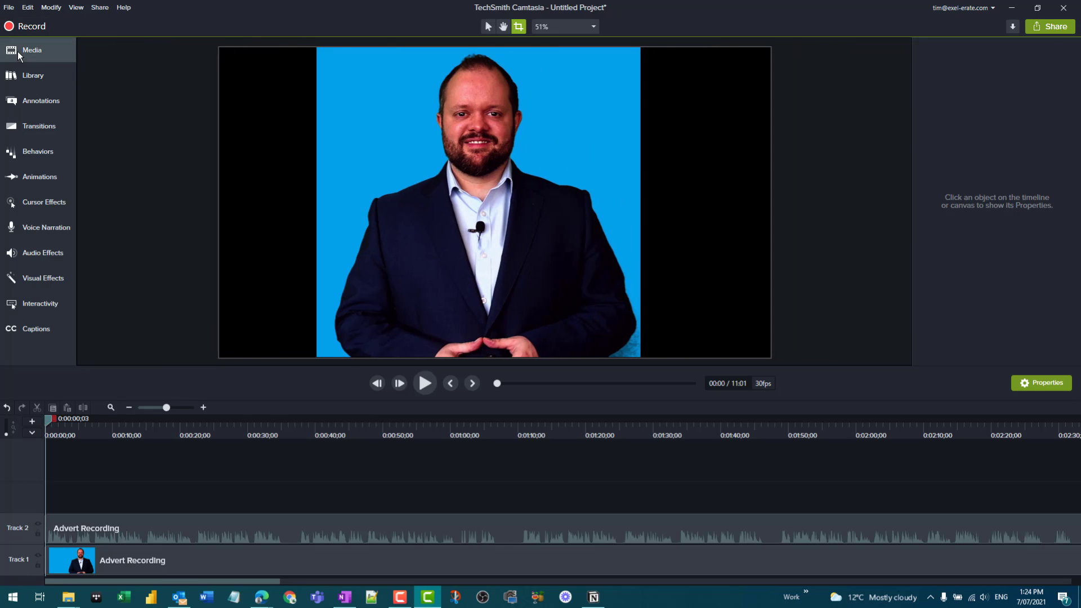
click(19, 53)
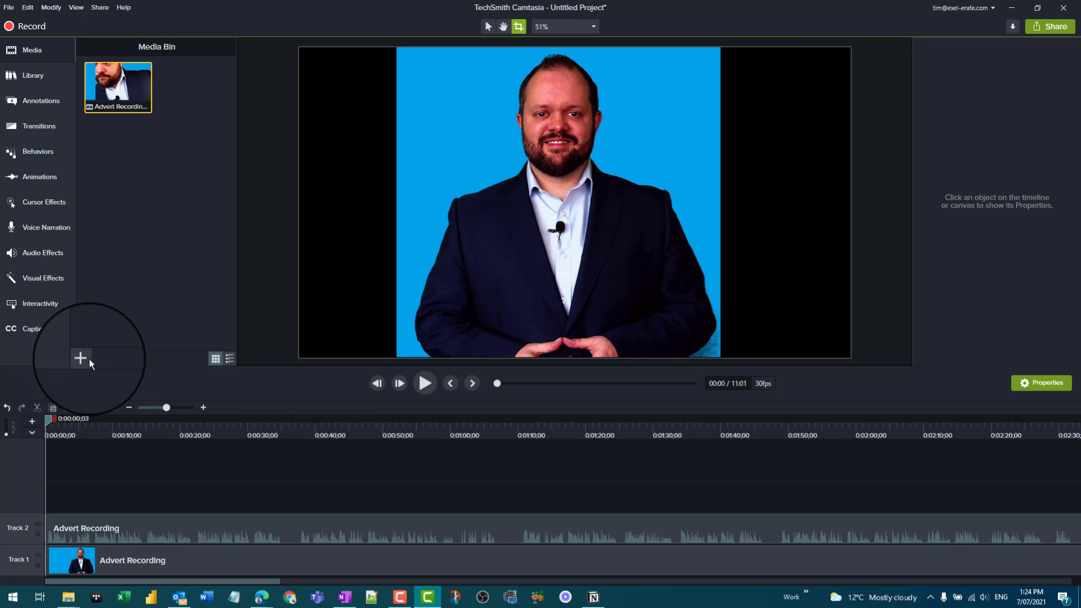
click(9, 7)
mouse_move(42, 96)
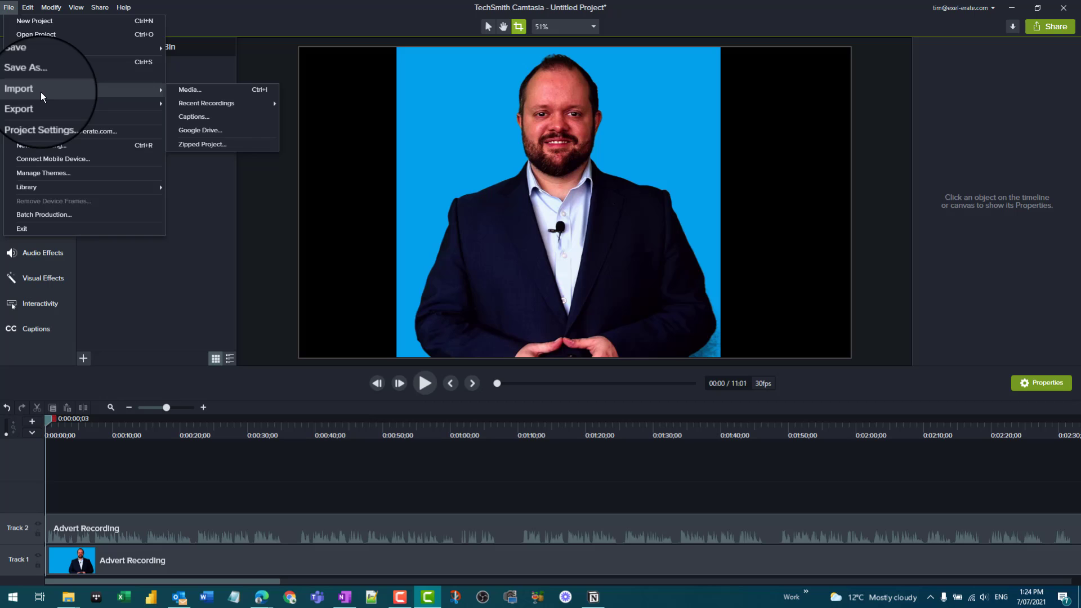
click(213, 90)
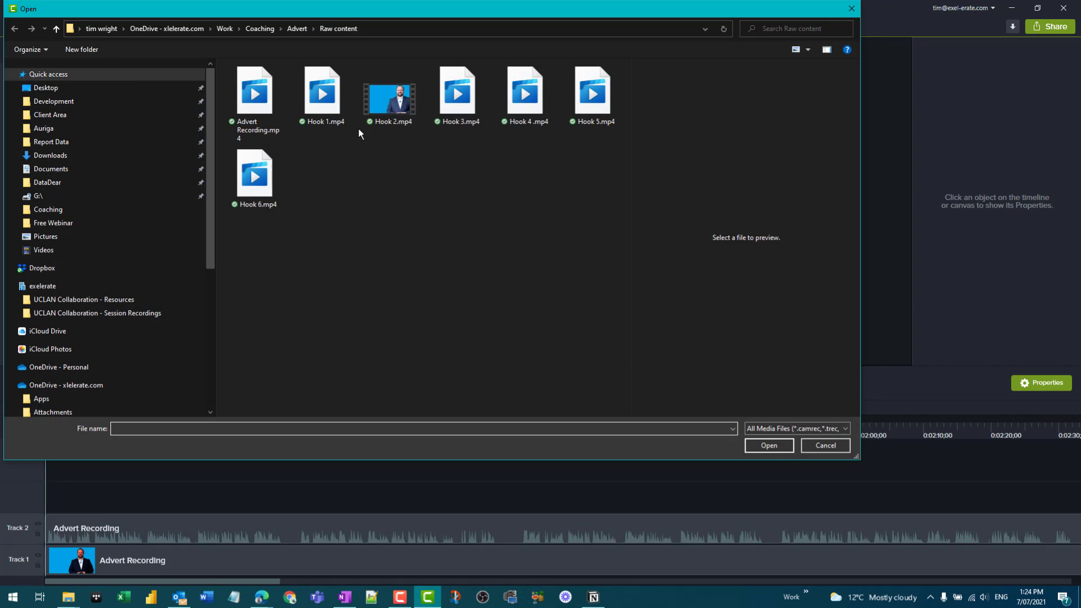
click(256, 30)
double_click(278, 141)
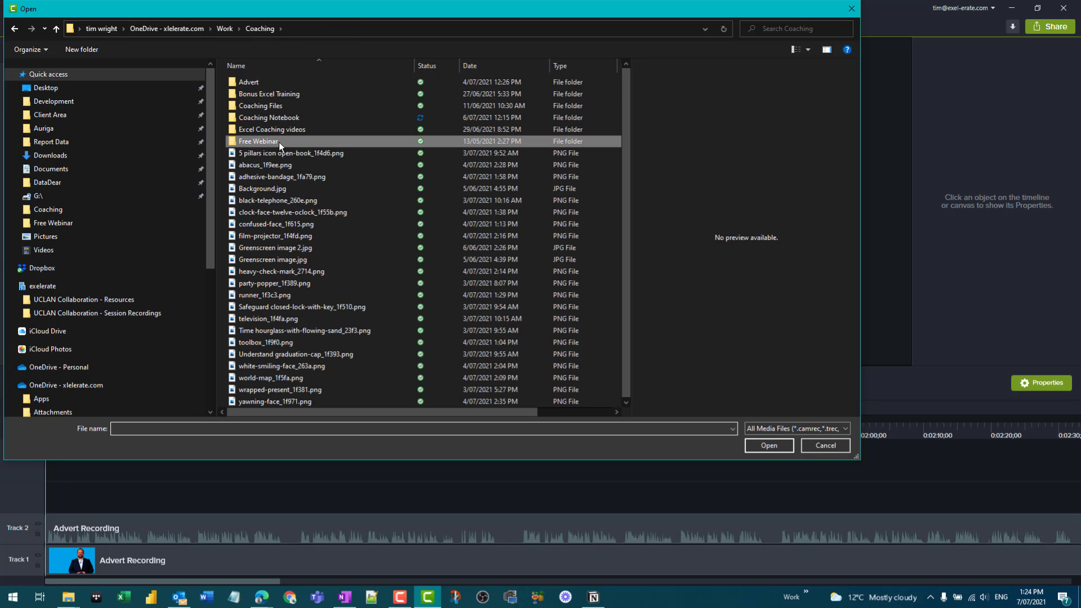
click(265, 29)
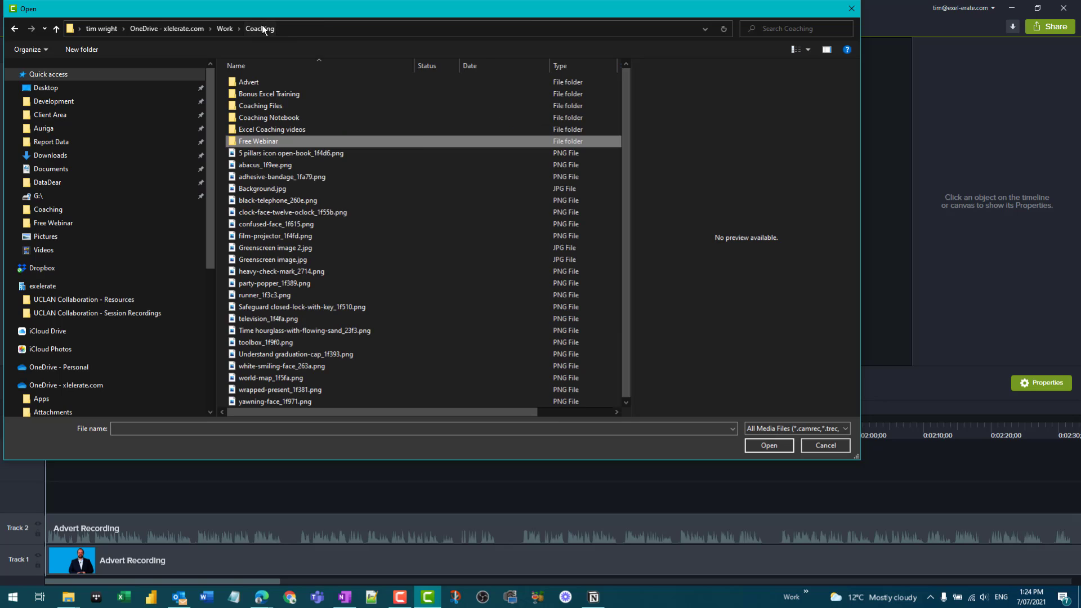
click(265, 190)
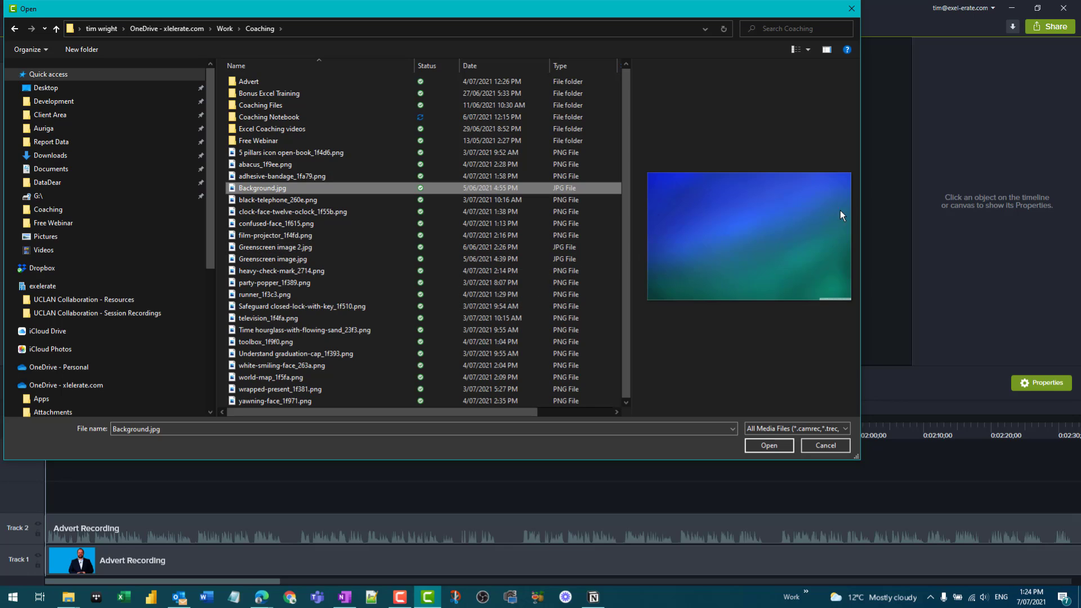
click(276, 249)
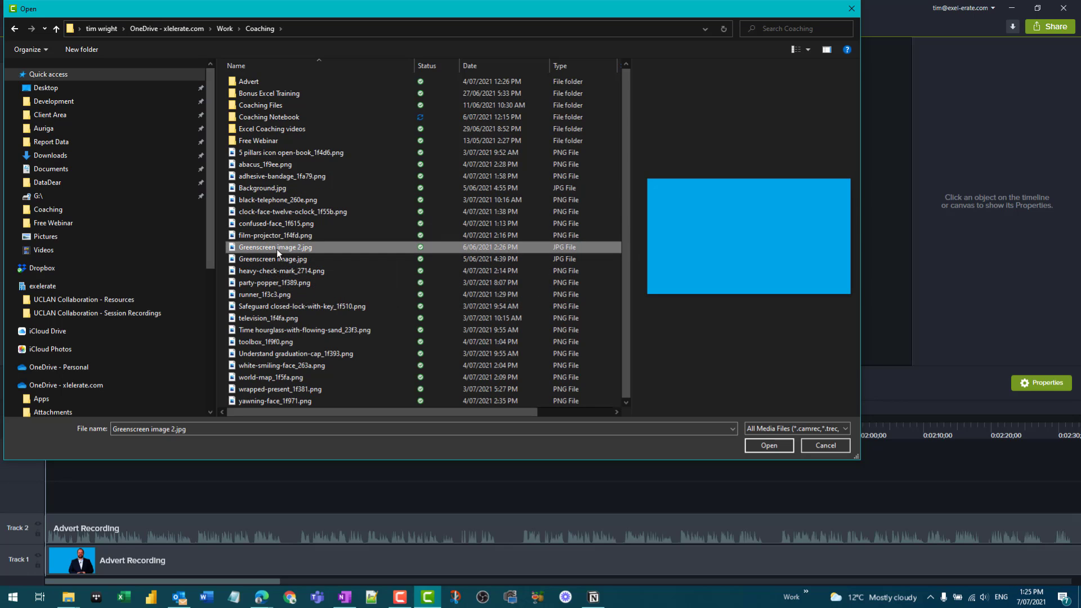
click(278, 260)
click(769, 445)
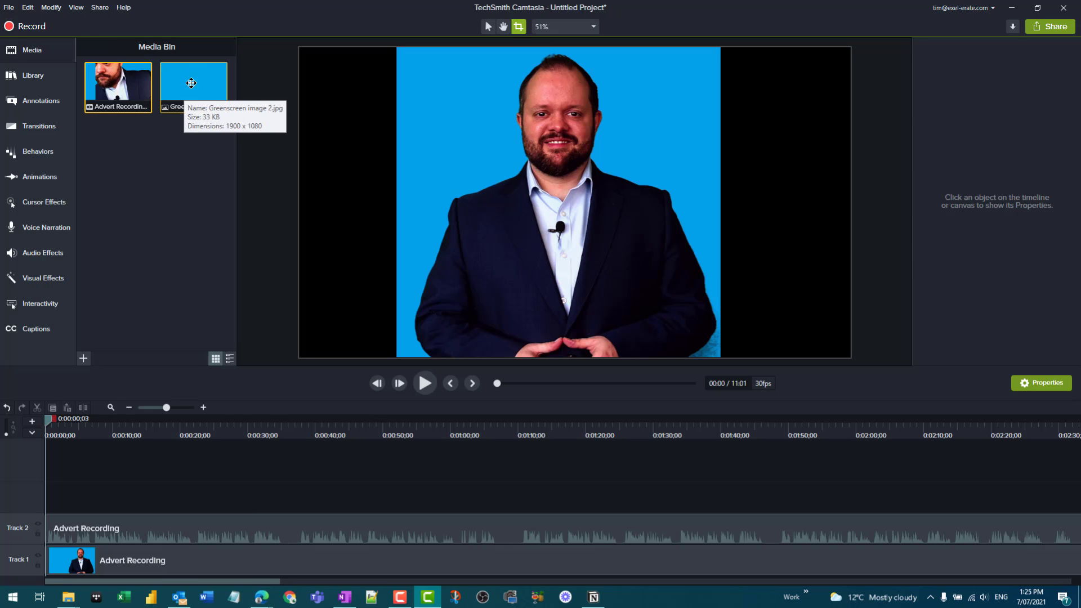
- Add Greenscreen image 2 to the canvas at position 0, 0 and scale it to 101.1% to fill the frame
drag(192, 82, 575, 208)
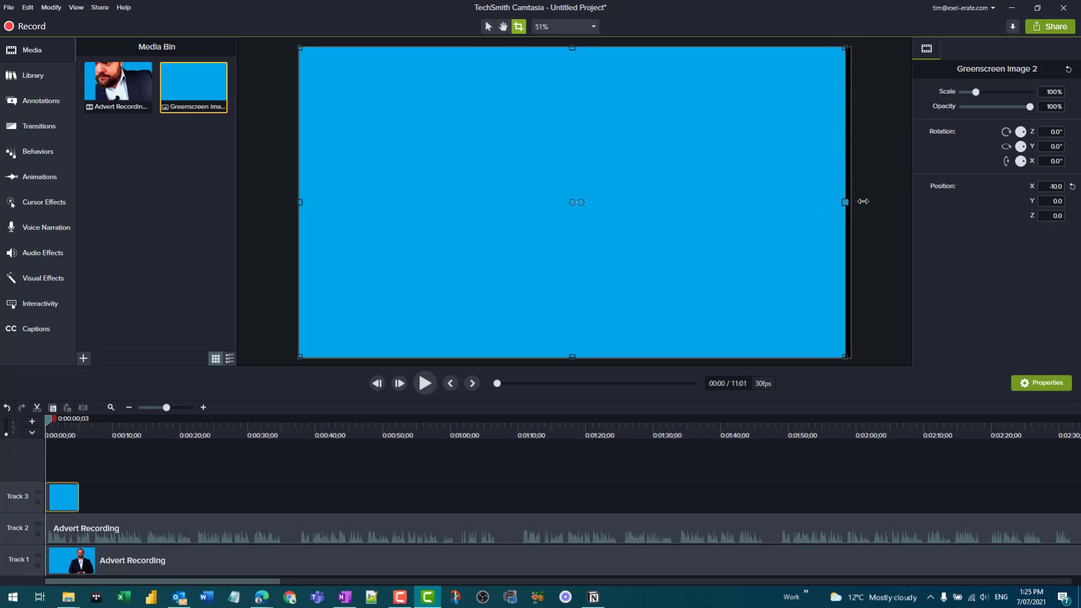
drag(801, 210, 717, 188)
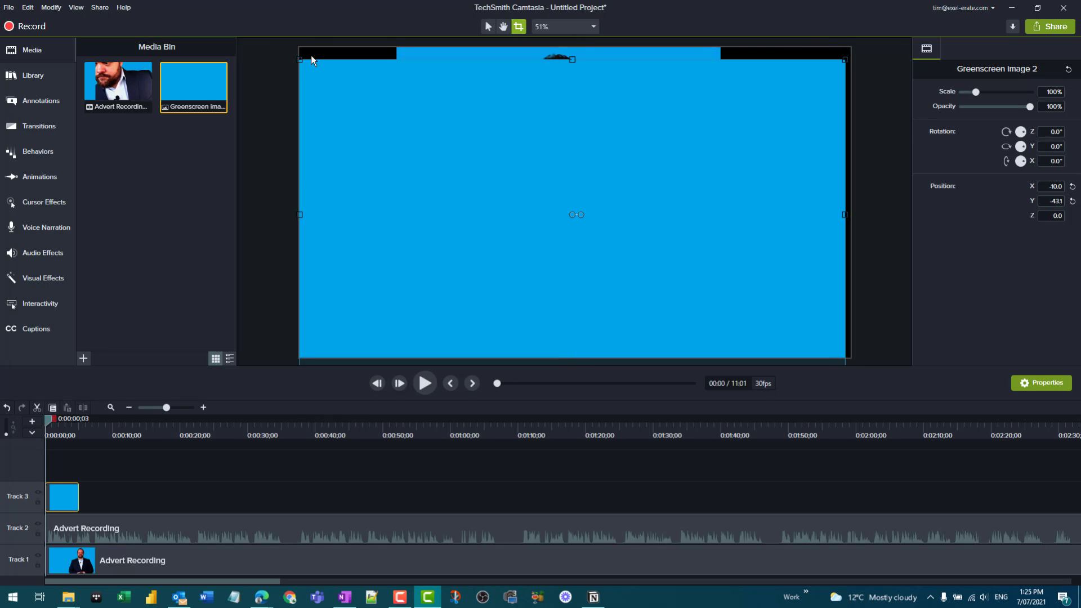
click(488, 26)
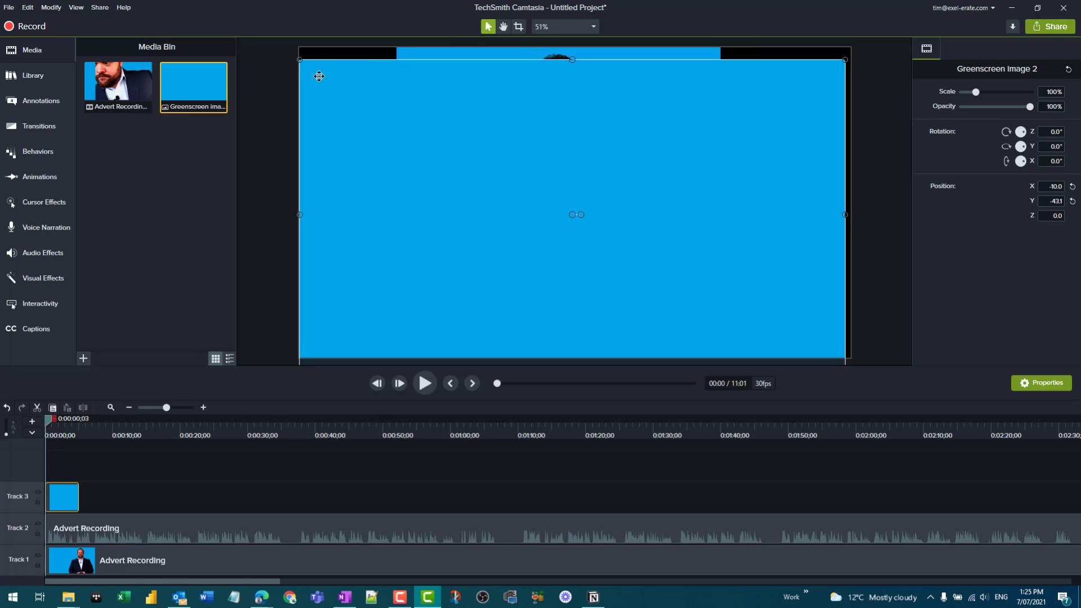
drag(325, 85, 325, 74)
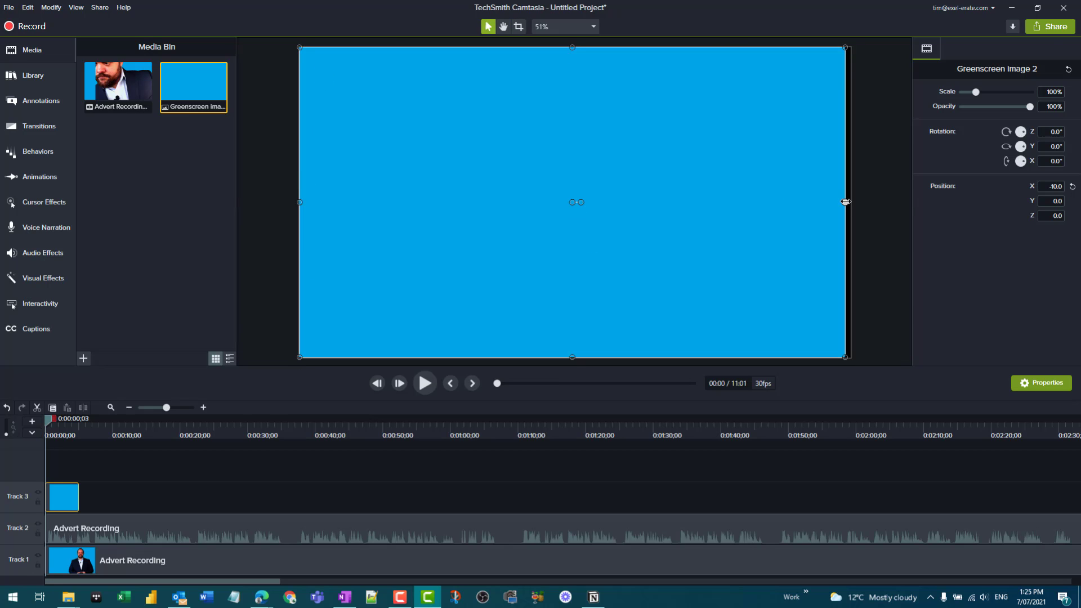
drag(845, 201, 851, 201)
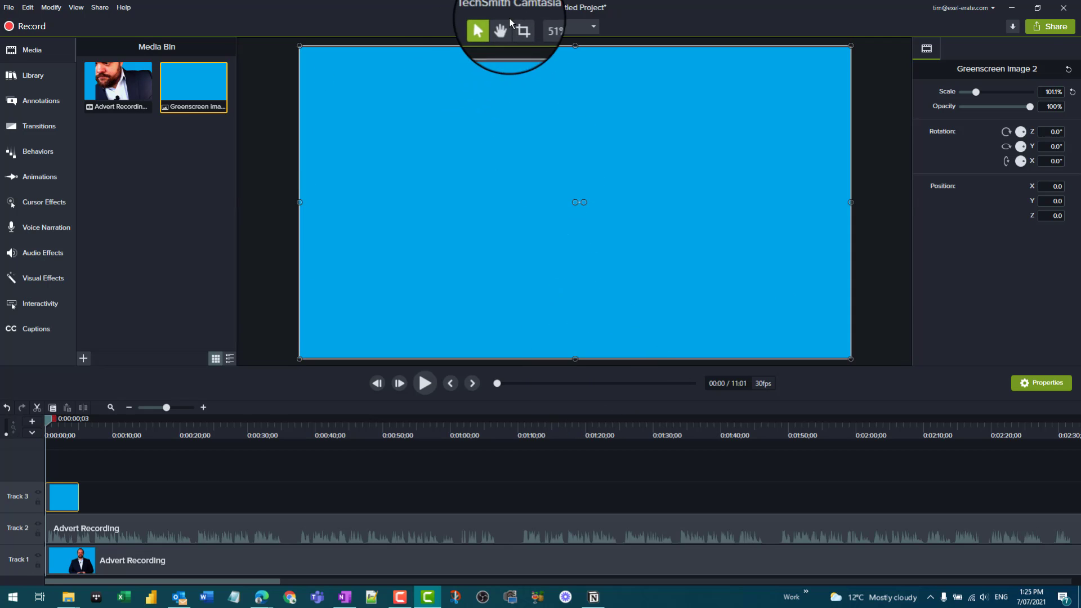
click(530, 27)
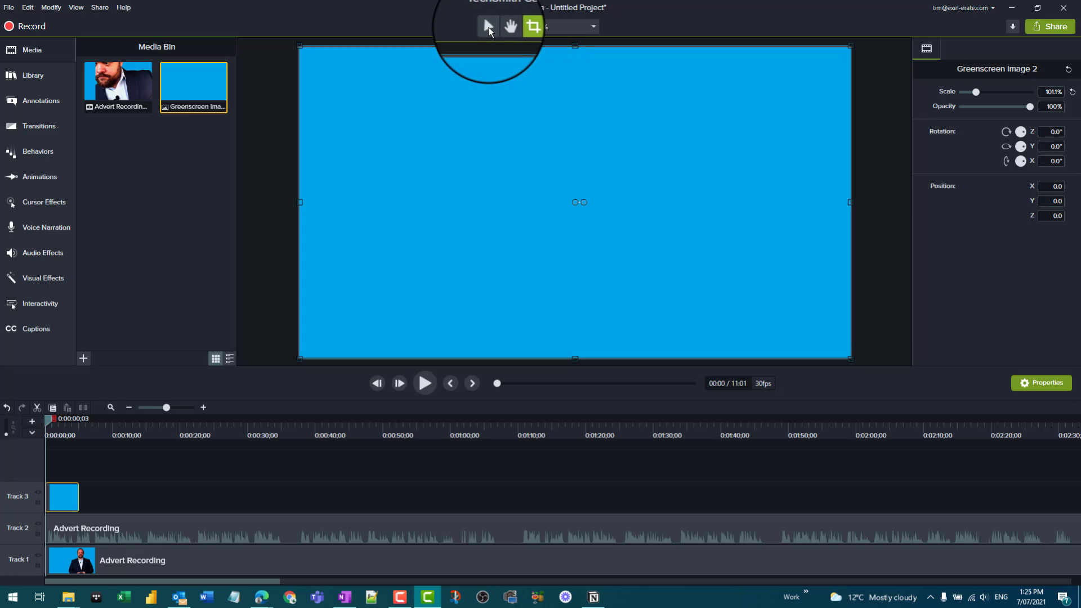
- Send Greenscreen image 2 to the back, behind the presenter, and extend it on the timeline to the end of the recording
click(488, 27)
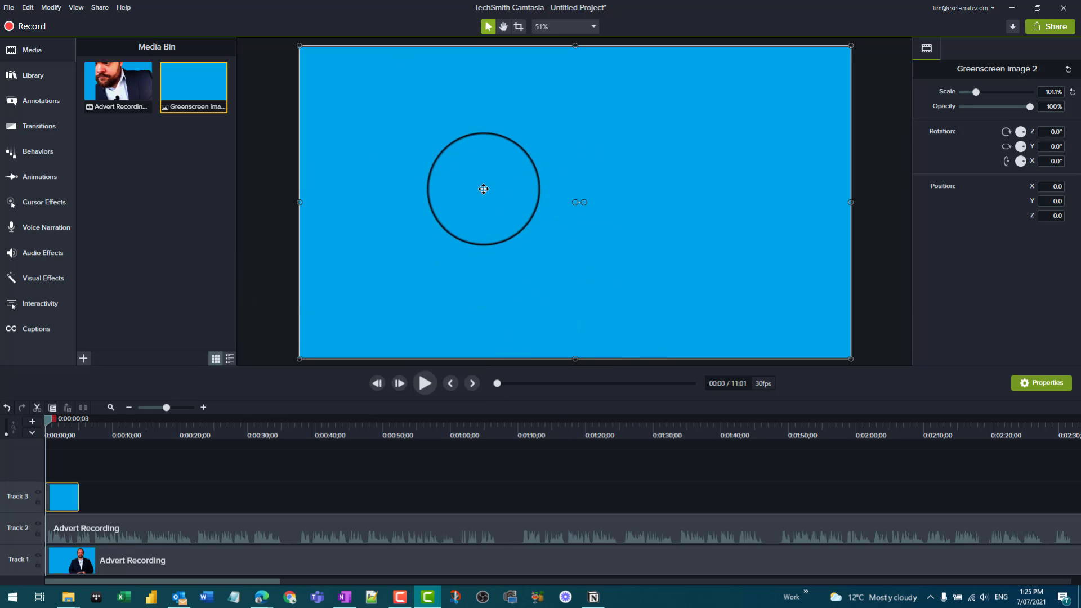
right_click(483, 189)
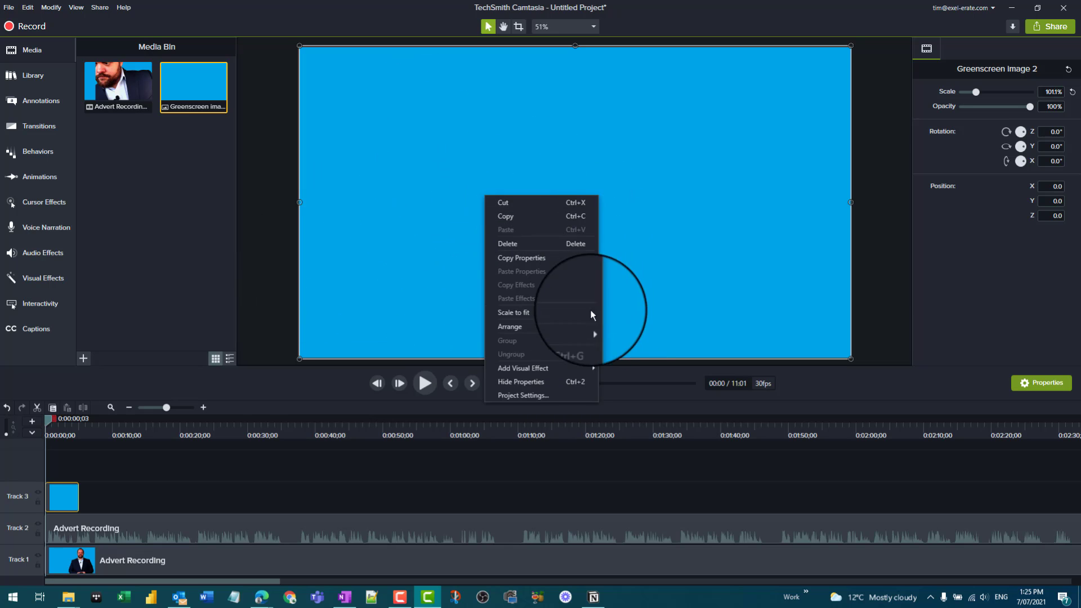
mouse_move(539, 328)
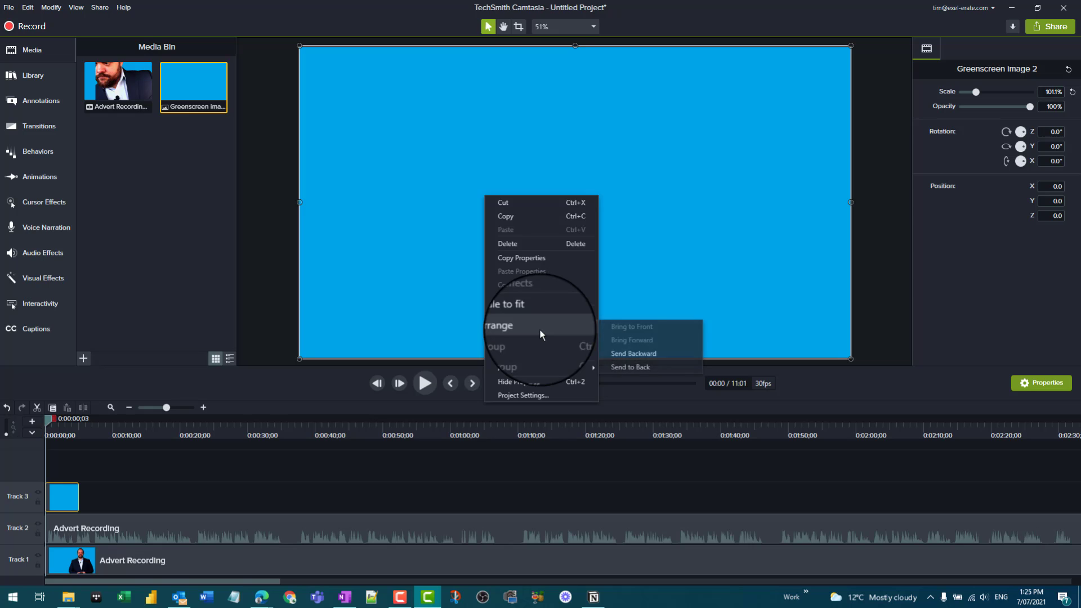
click(632, 367)
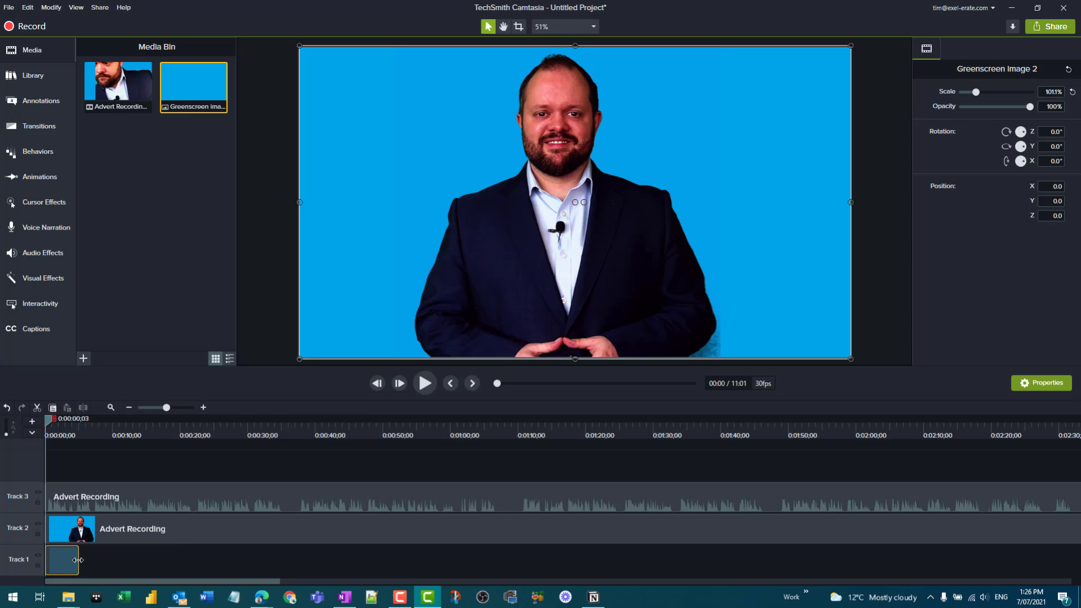
drag(78, 560, 873, 572)
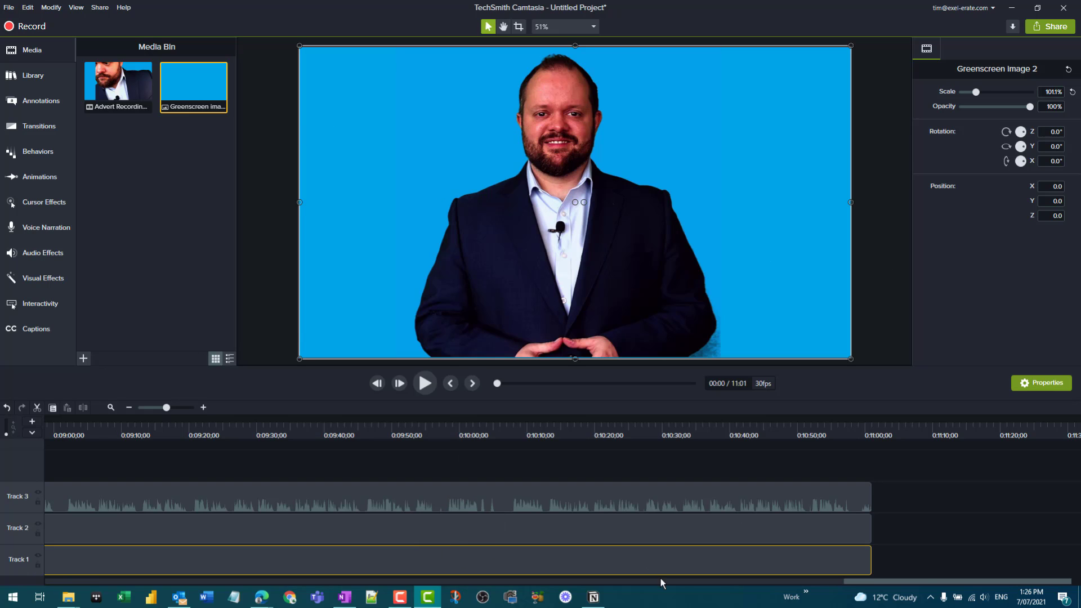
drag(904, 583, 56, 595)
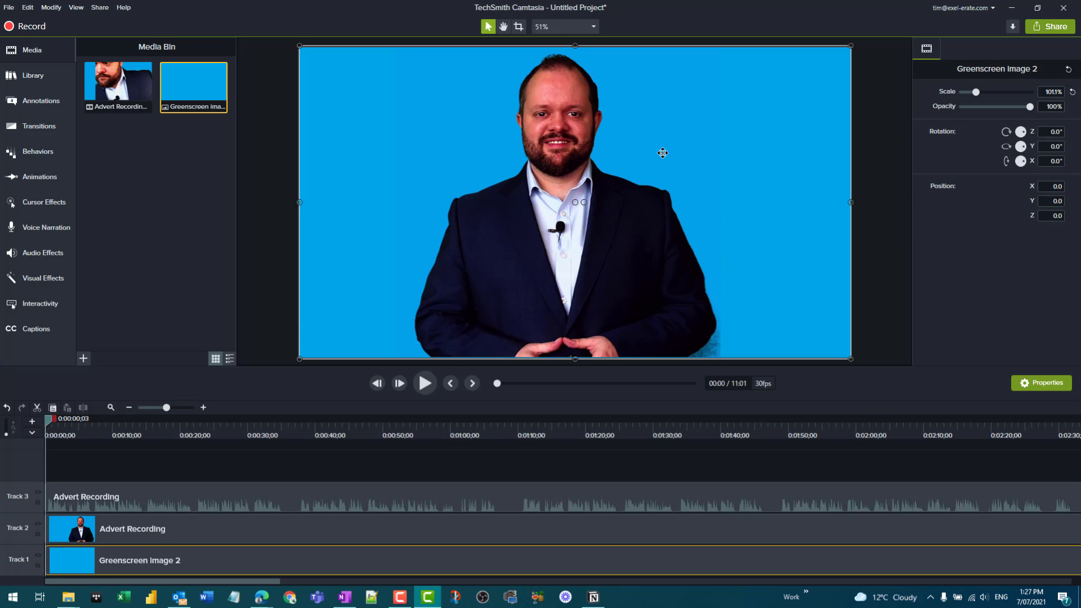
- Apply the Remove a Color visual effect to the presenter video and sample its blue background as the color to remove
click(629, 160)
right_click(630, 159)
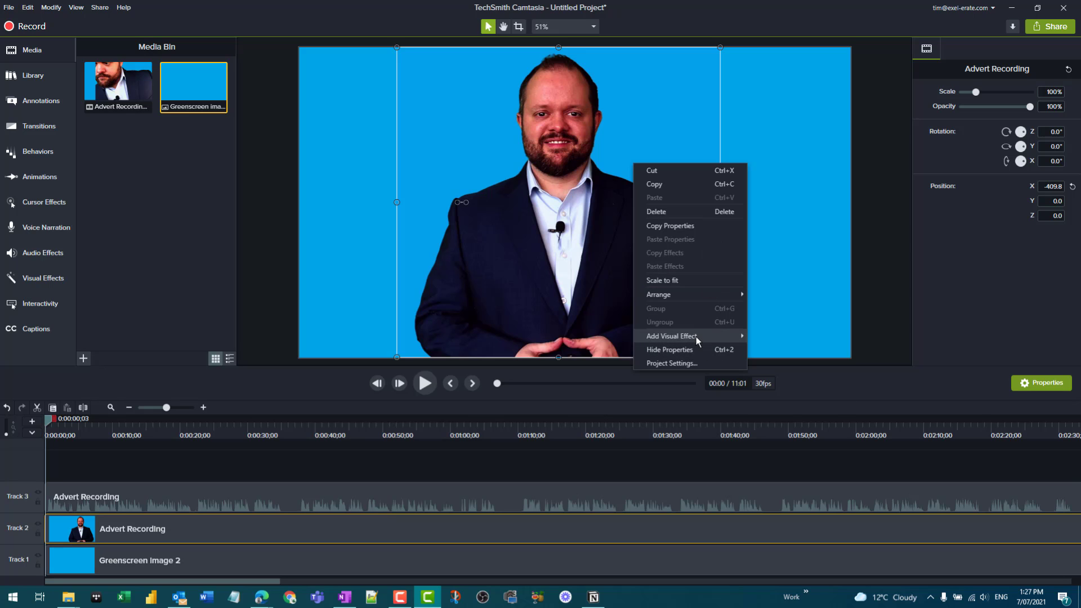
mouse_move(698, 337)
click(802, 391)
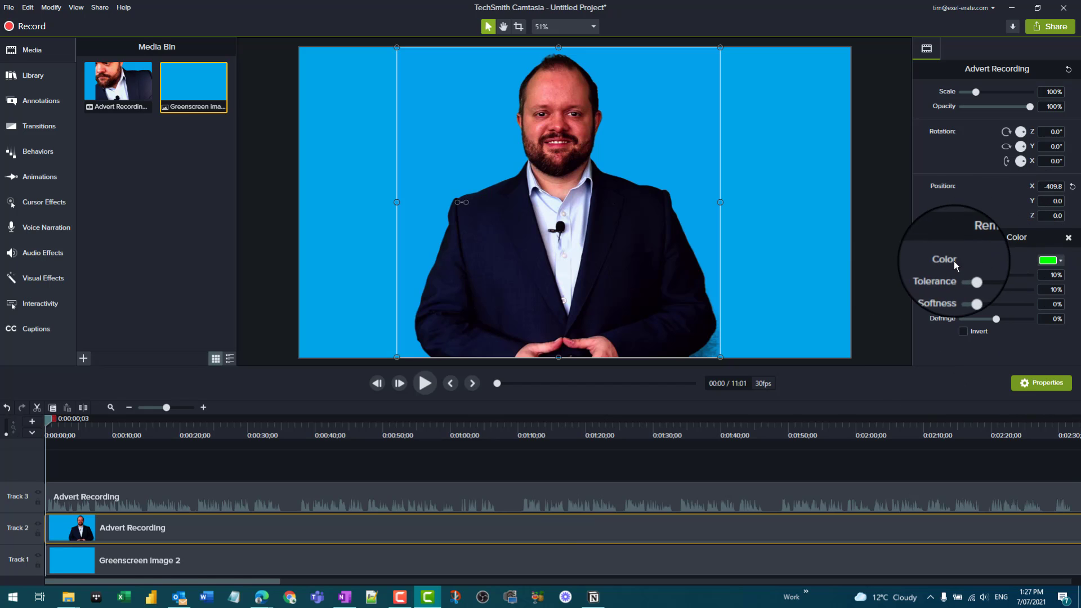
click(1054, 264)
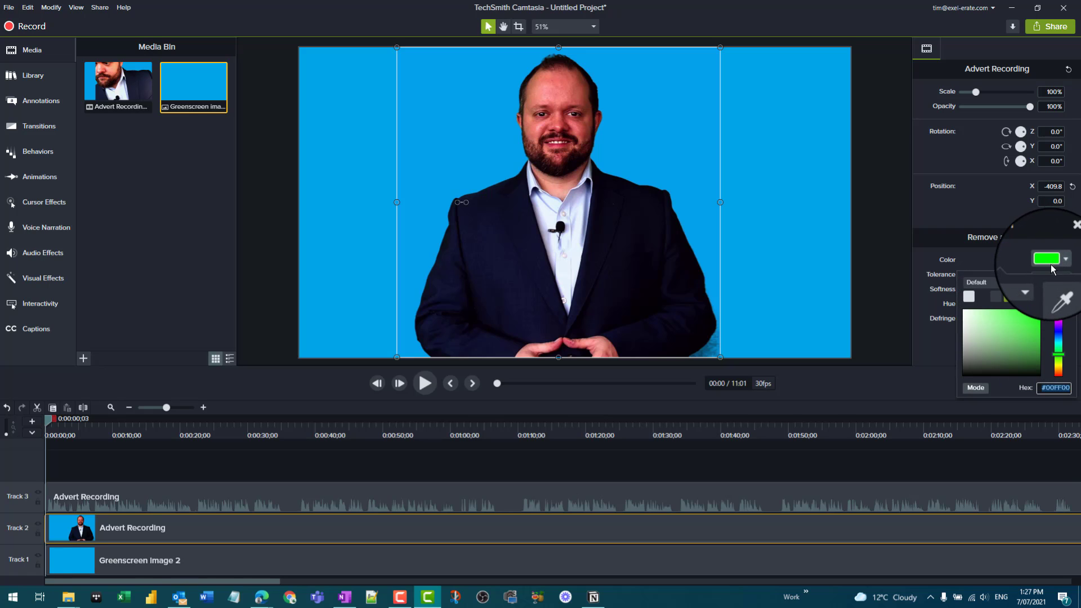
click(1061, 300)
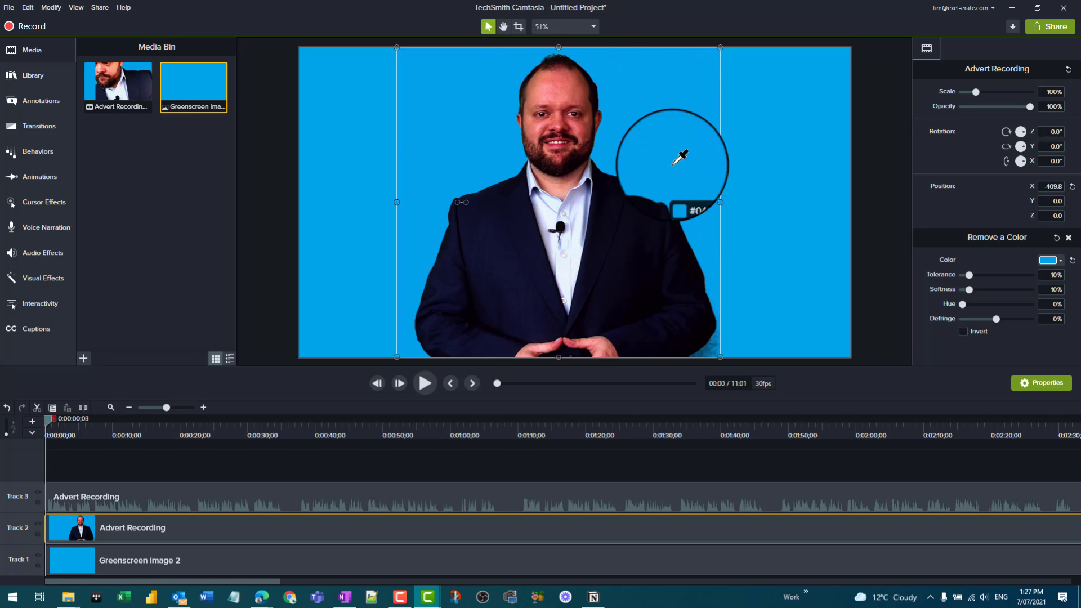
click(681, 150)
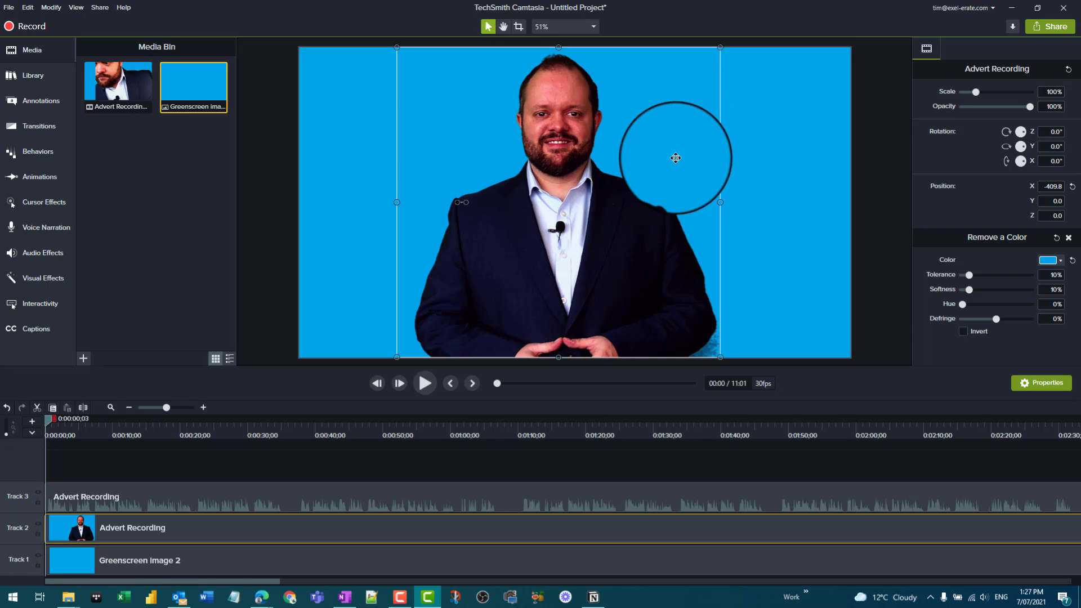
click(875, 206)
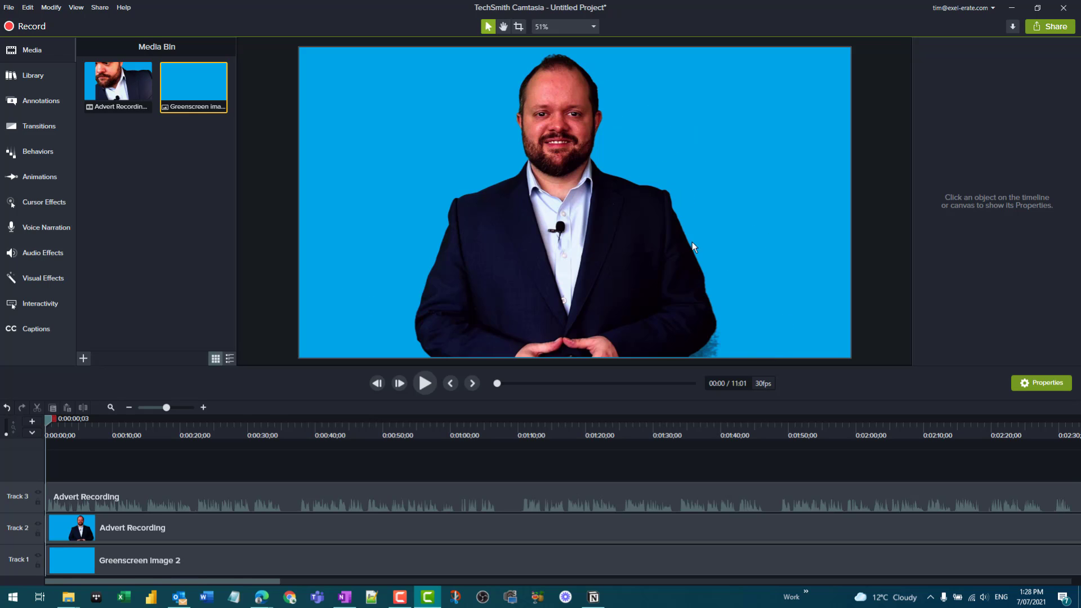
- Resample the removal color for the presenter video from the blue area beside the presenter's head, and deselect the clip
scroll(437, 325, up, 1)
scroll(463, 248, down, 1)
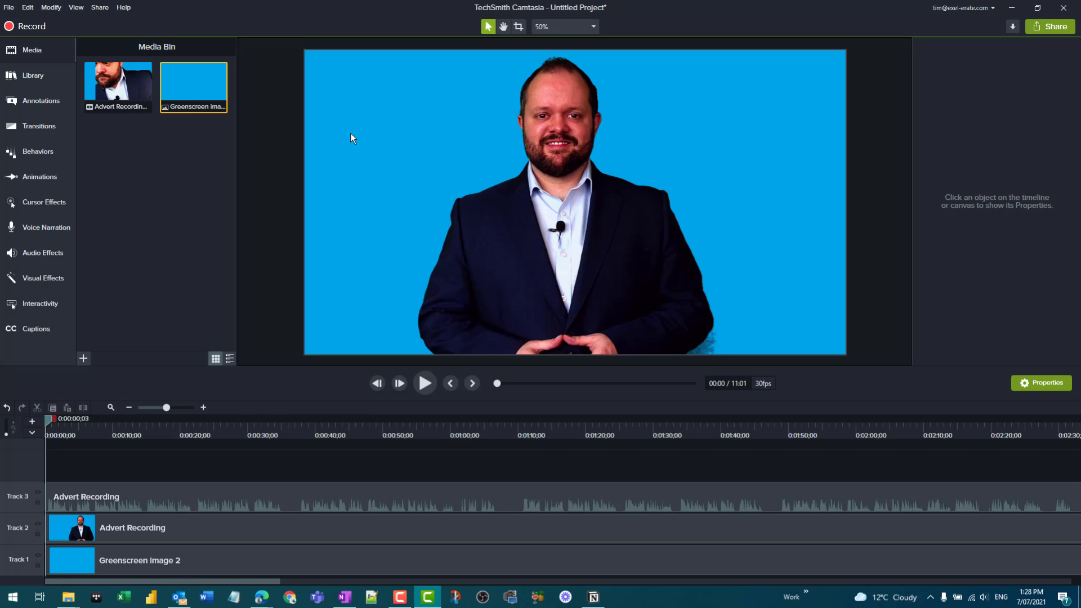
click(683, 211)
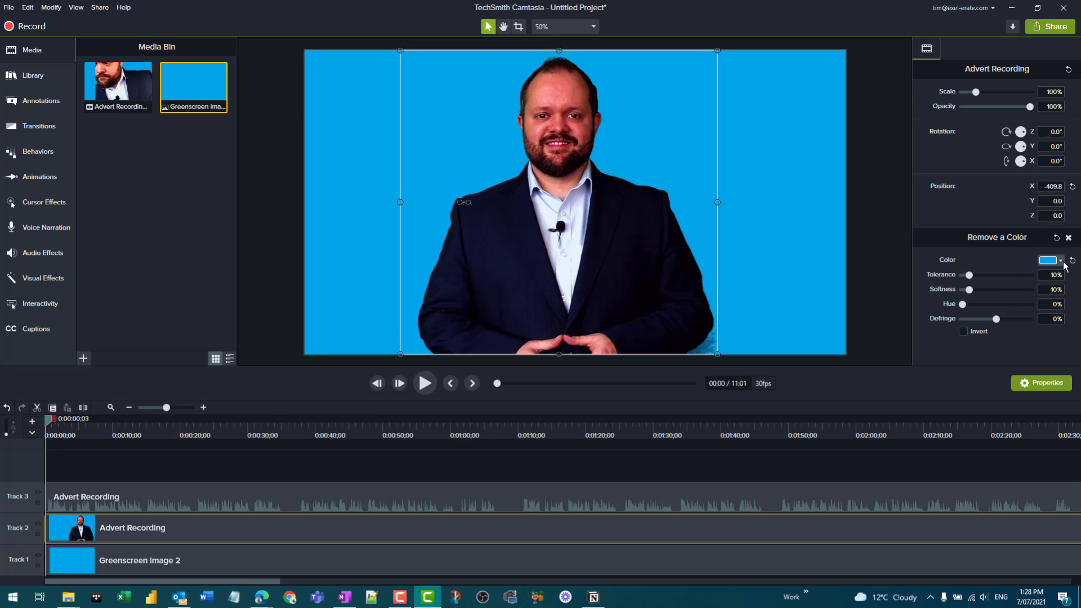
click(1065, 266)
click(1058, 289)
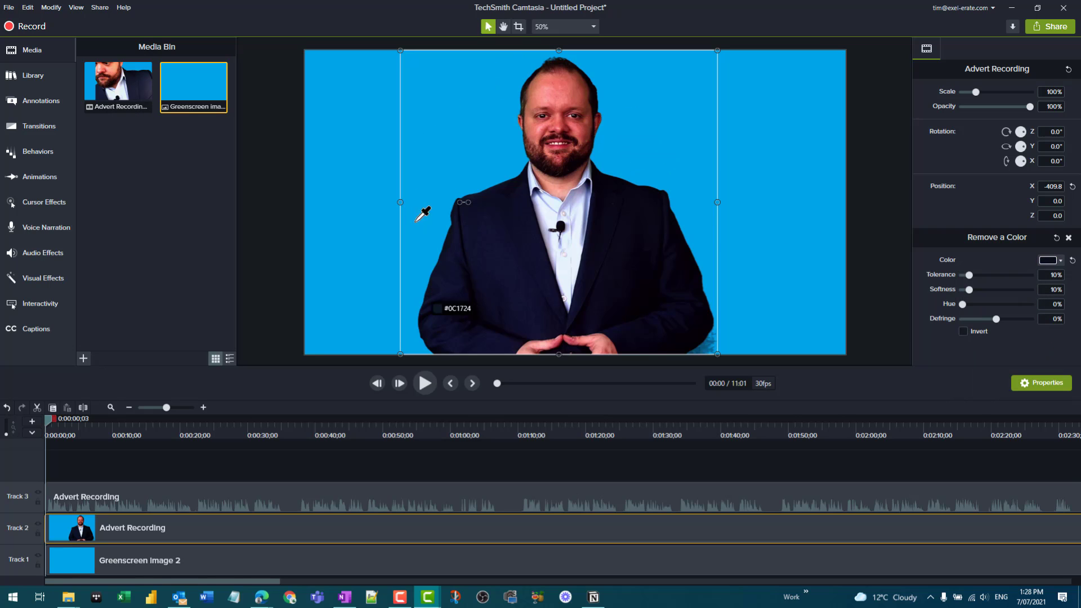
click(656, 151)
click(881, 306)
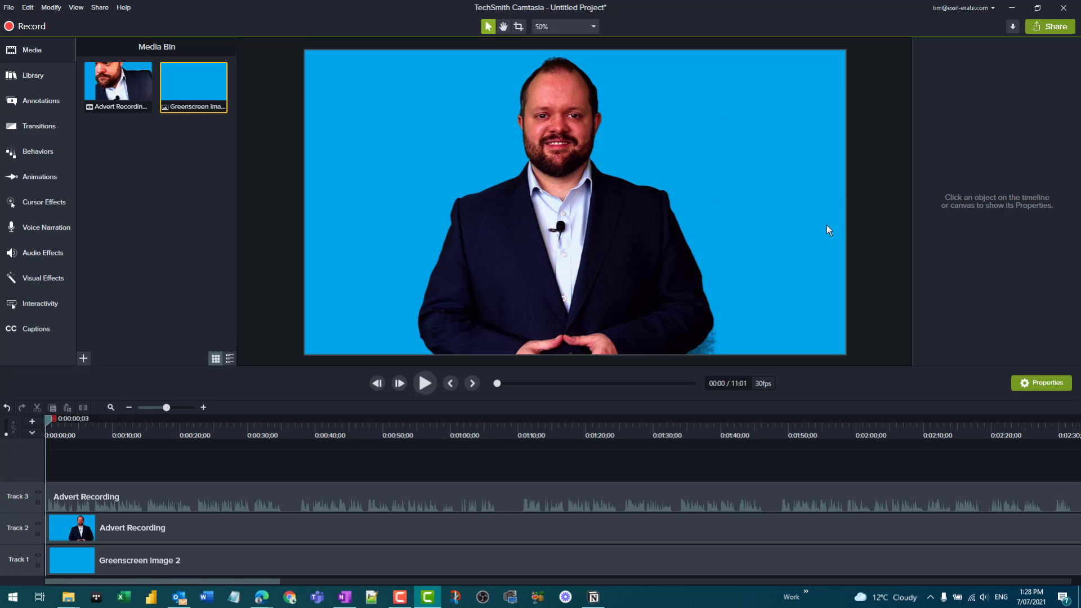
- Move the presenter video flush with the left edge of the canvas, at X -749.0, Y 0.0
scroll(820, 225, down, 2)
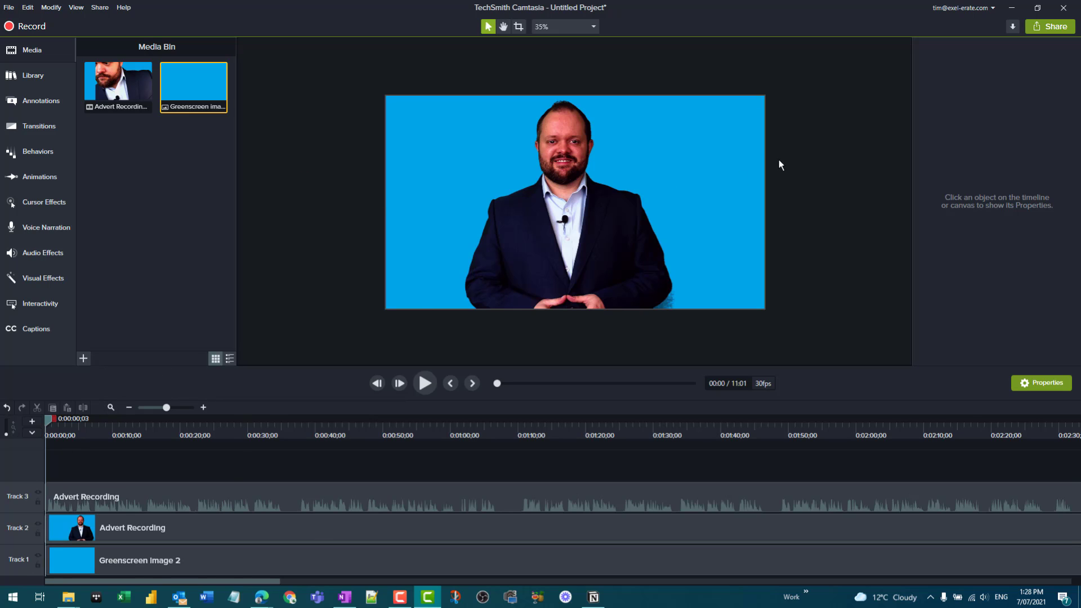
click(575, 27)
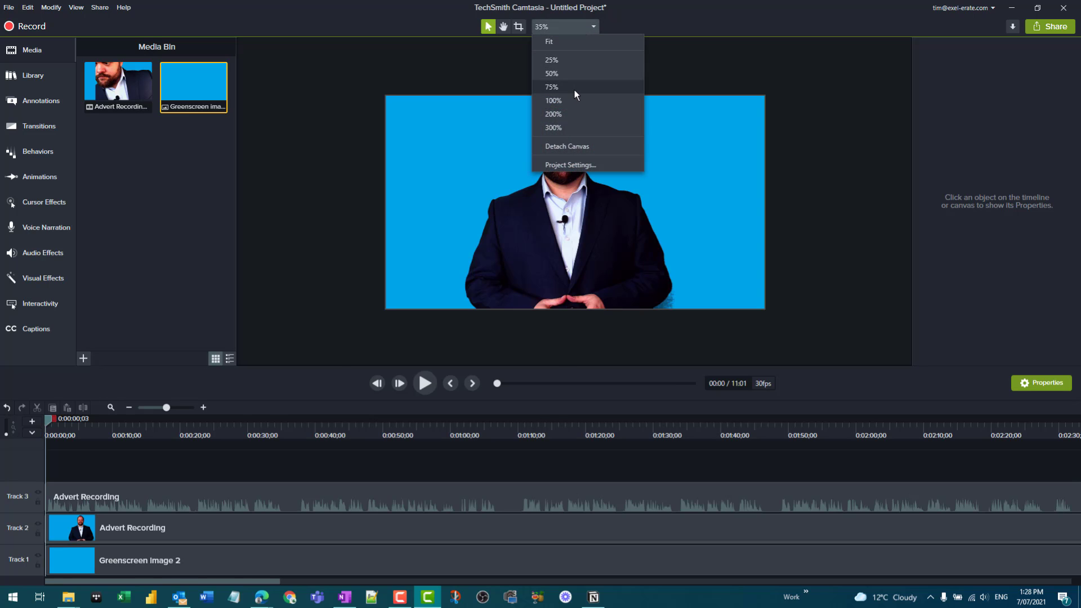
click(575, 89)
scroll(552, 116, down, 5)
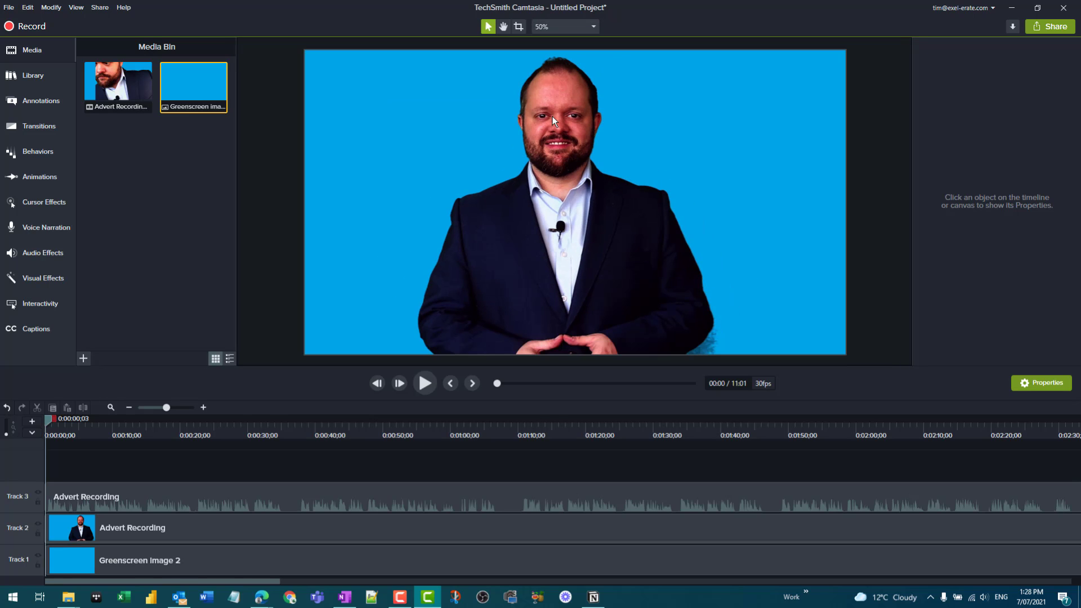
click(553, 199)
drag(560, 201, 478, 200)
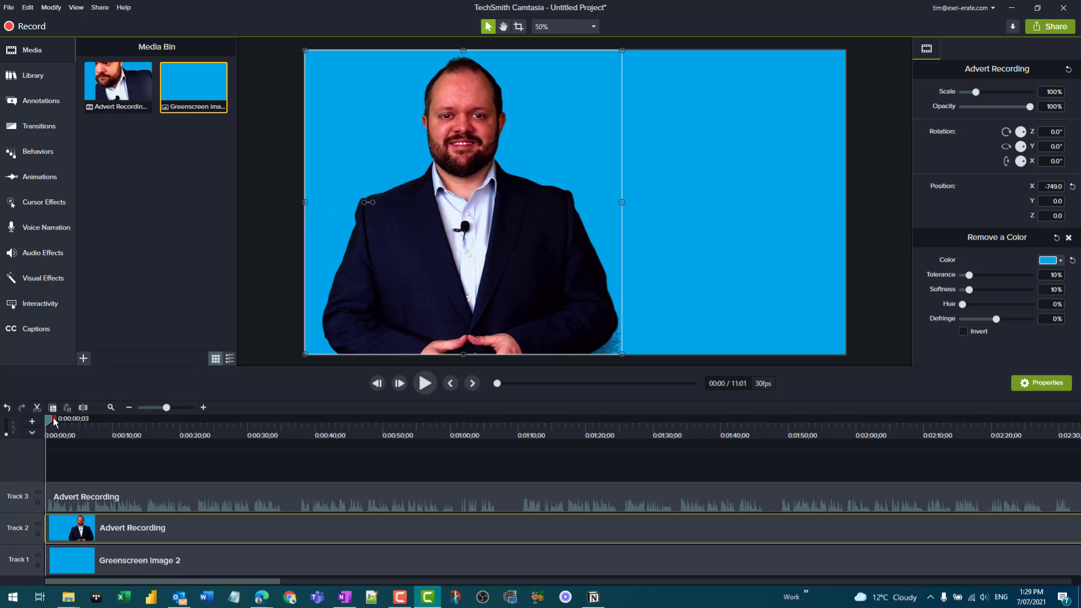
- Go to 0:00:28;05 on the timeline and move the presenter video against the canvas's right edge, at X 45.1, Y -5.7
drag(49, 423, 432, 420)
drag(882, 445, 236, 440)
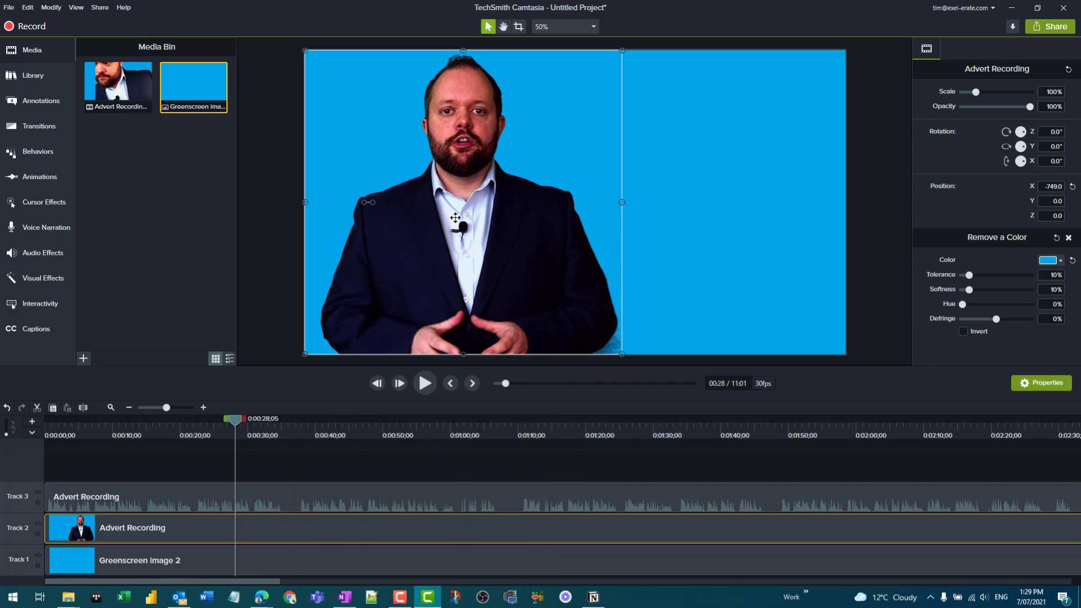
drag(455, 218, 679, 219)
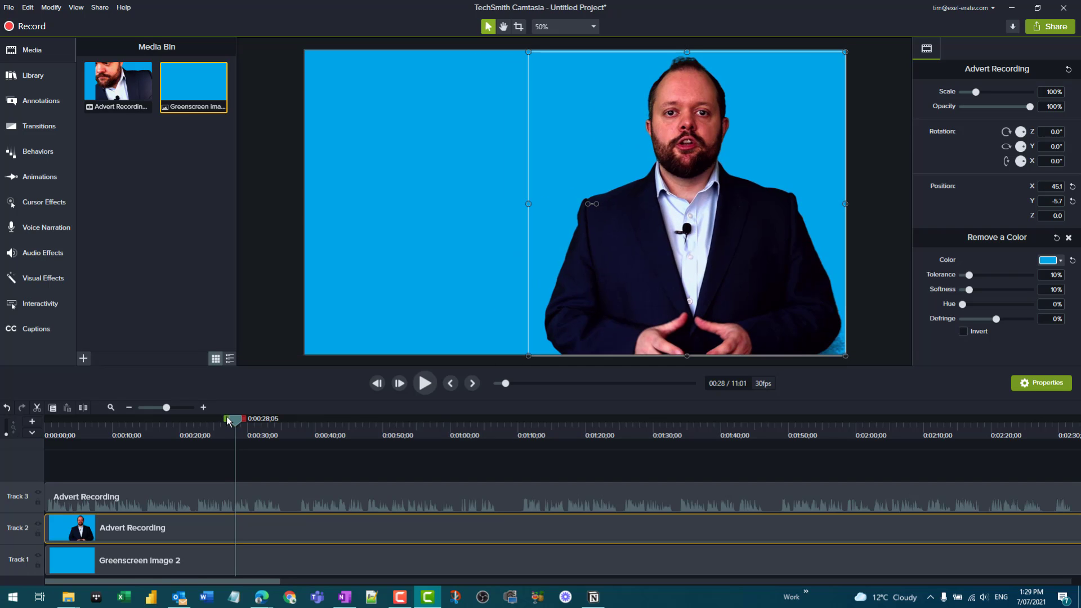
- Center the presenter on the canvas at X -352.0, Y -5.7 and split the video clip at 0:00:12;22
drag(235, 420, 948, 444)
drag(283, 405, 3, 436)
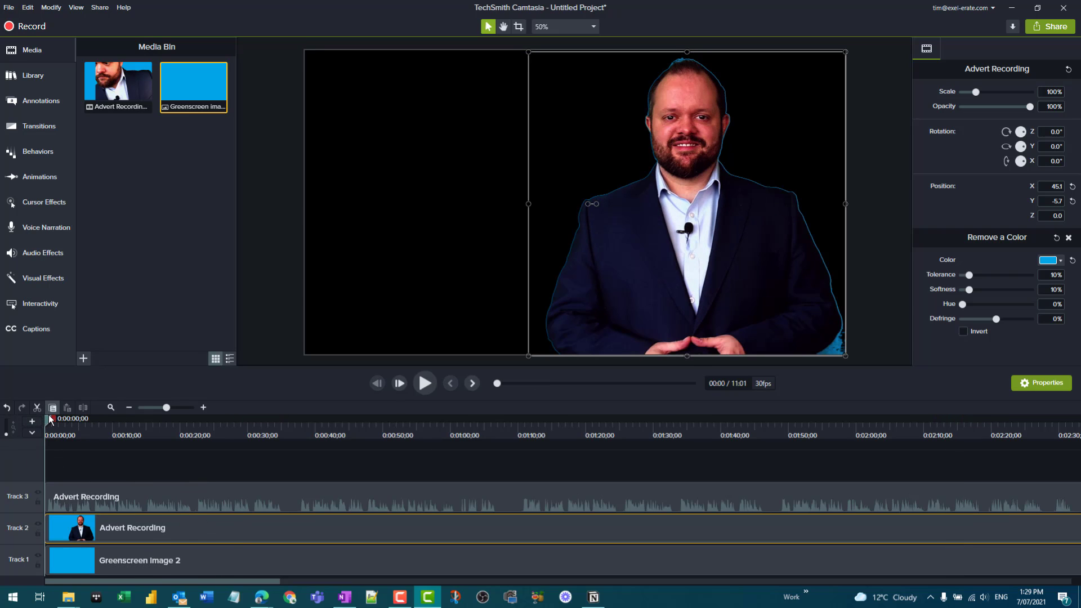
drag(49, 419, 66, 420)
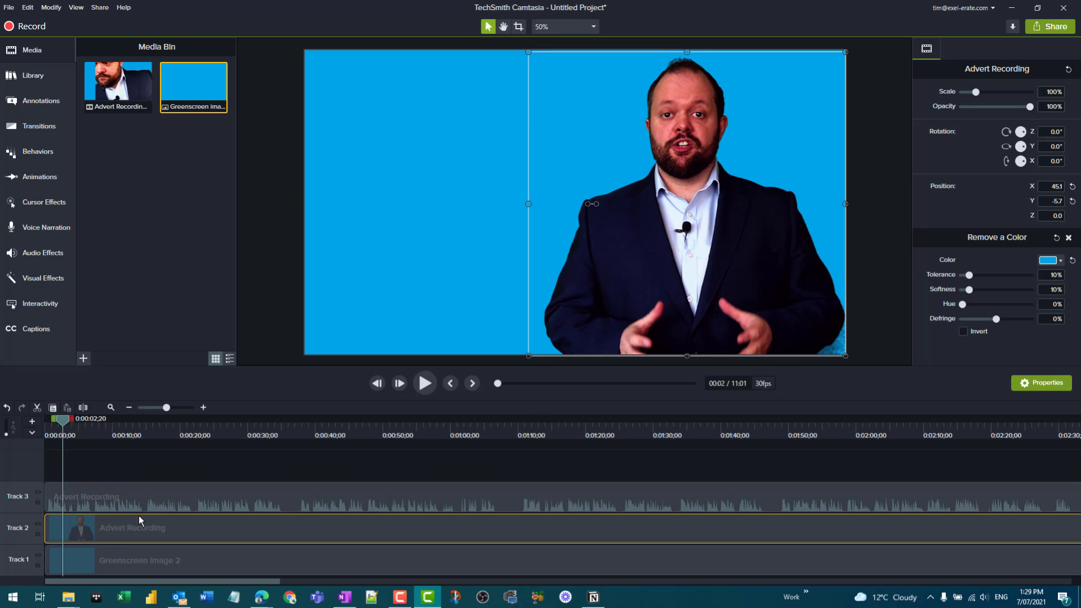
drag(663, 223, 527, 229)
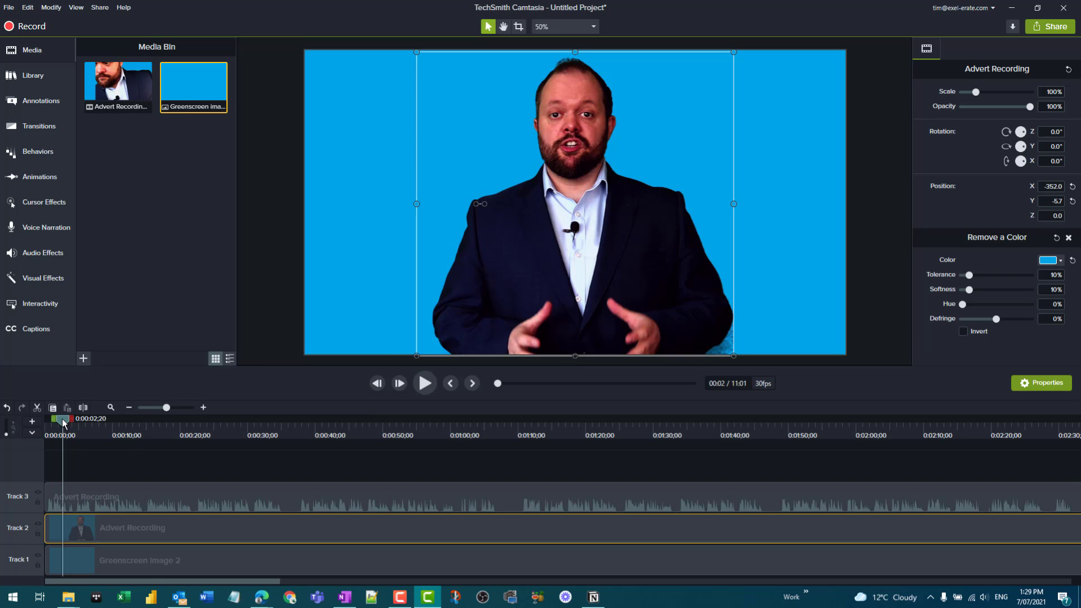
drag(64, 424, 131, 424)
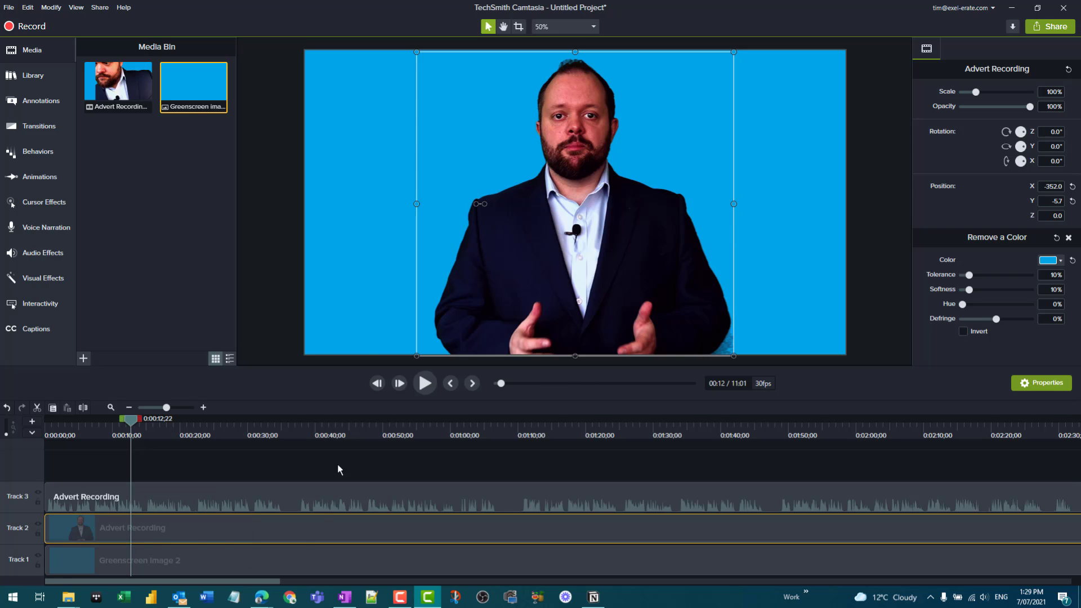
click(83, 407)
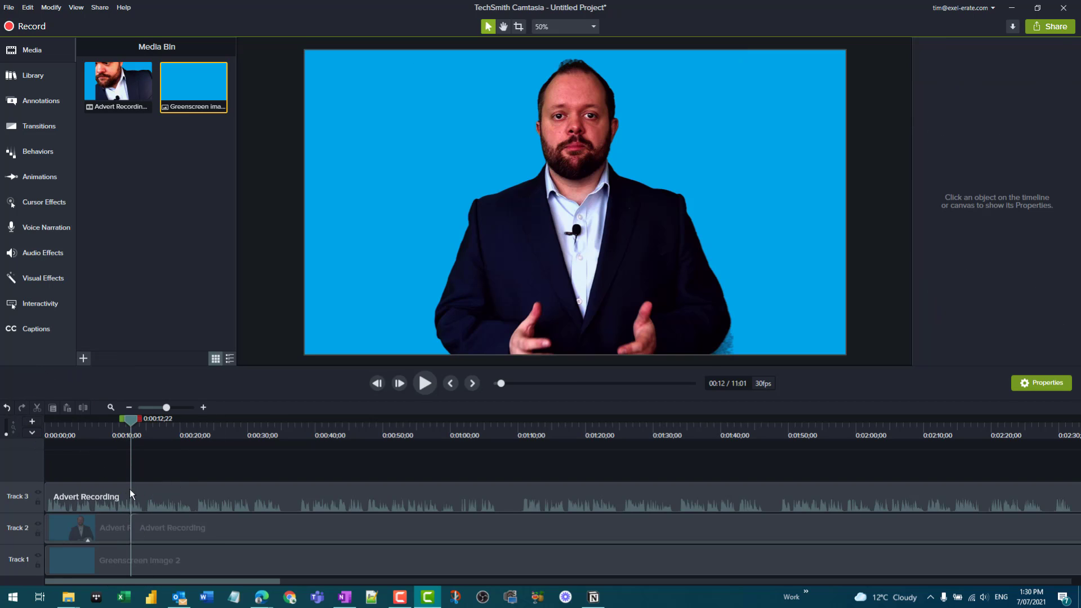
- Try the first video segment at the canvas's right edge, X 45.1, Y 0.0, and return it to X -352.0, Y -5.7
drag(135, 423, 153, 423)
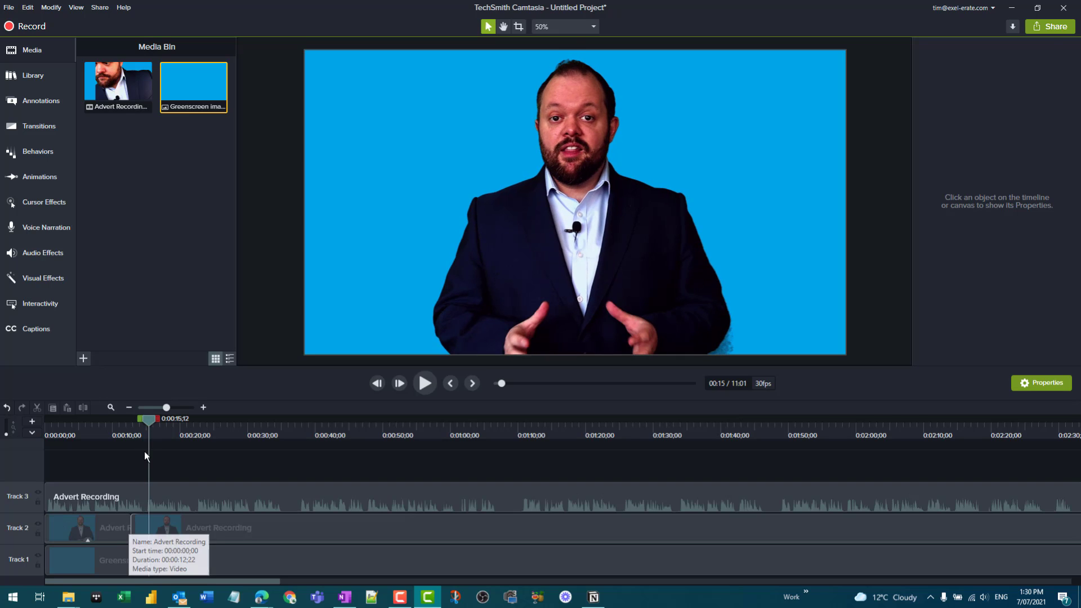
drag(151, 426, 104, 423)
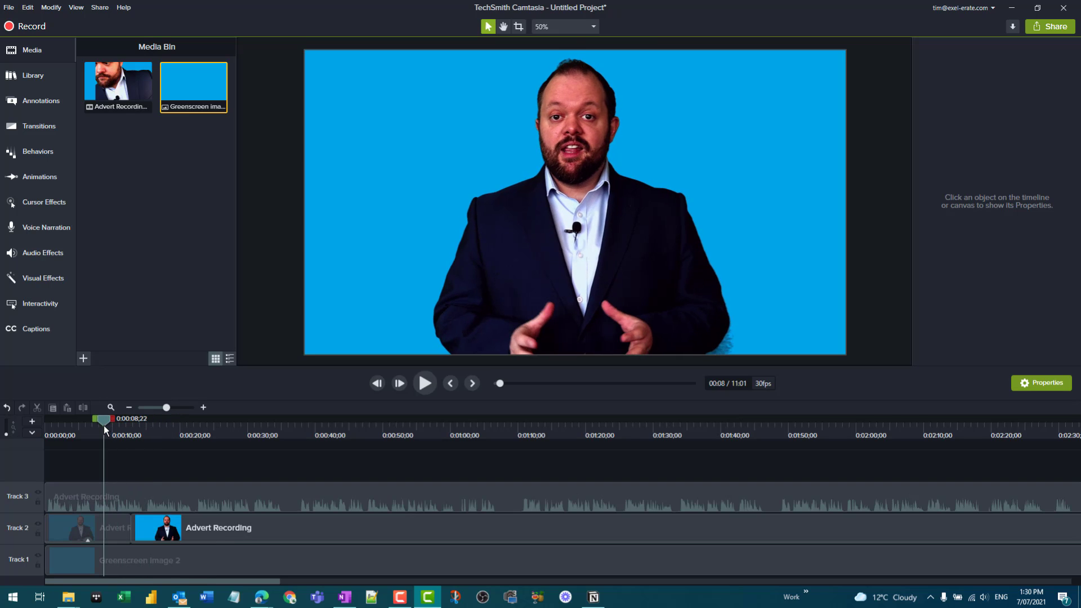
click(218, 529)
drag(623, 162, 723, 166)
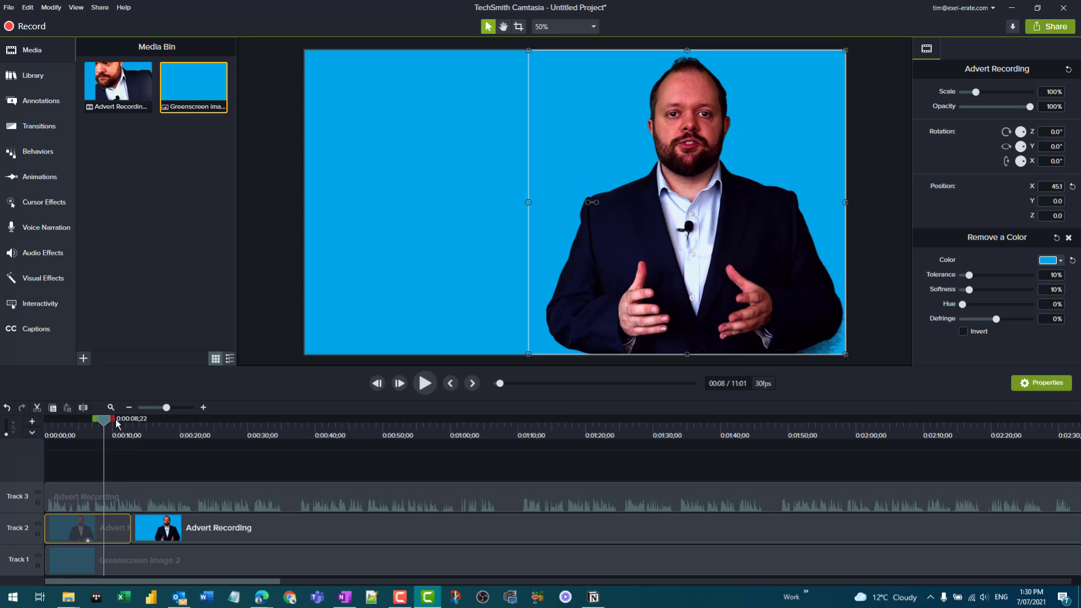
mouse_move(107, 424)
mouse_down()
mouse_move(152, 413)
mouse_move(105, 419)
mouse_up()
drag(667, 192, 557, 193)
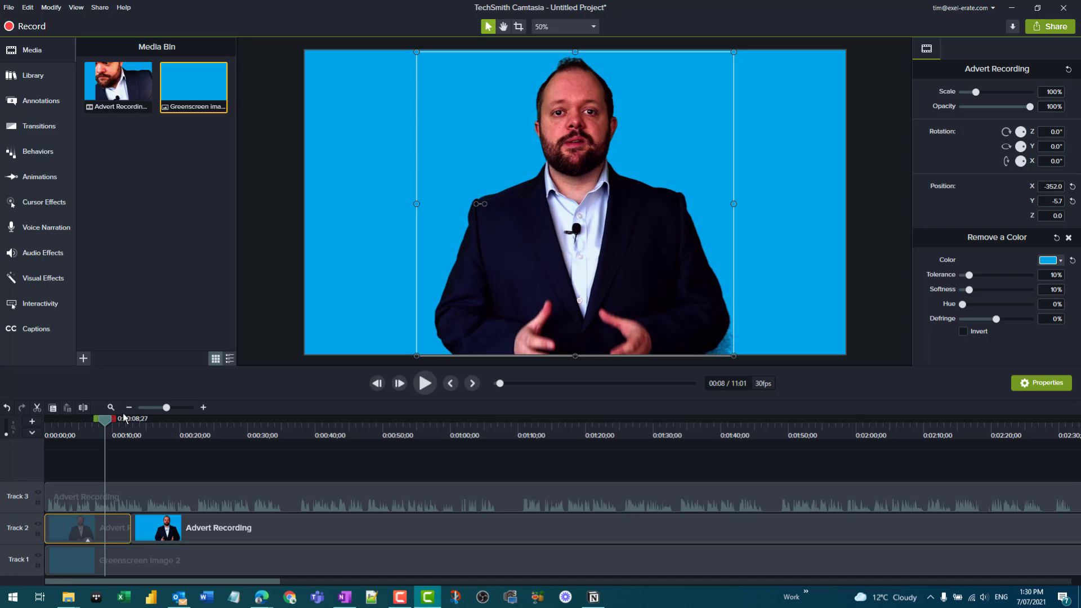
- Move the second video segment to the right side of the canvas, at X 45.1, Y -5.7, with the playhead at 0:00:16;07
drag(105, 422, 154, 422)
drag(514, 139, 670, 181)
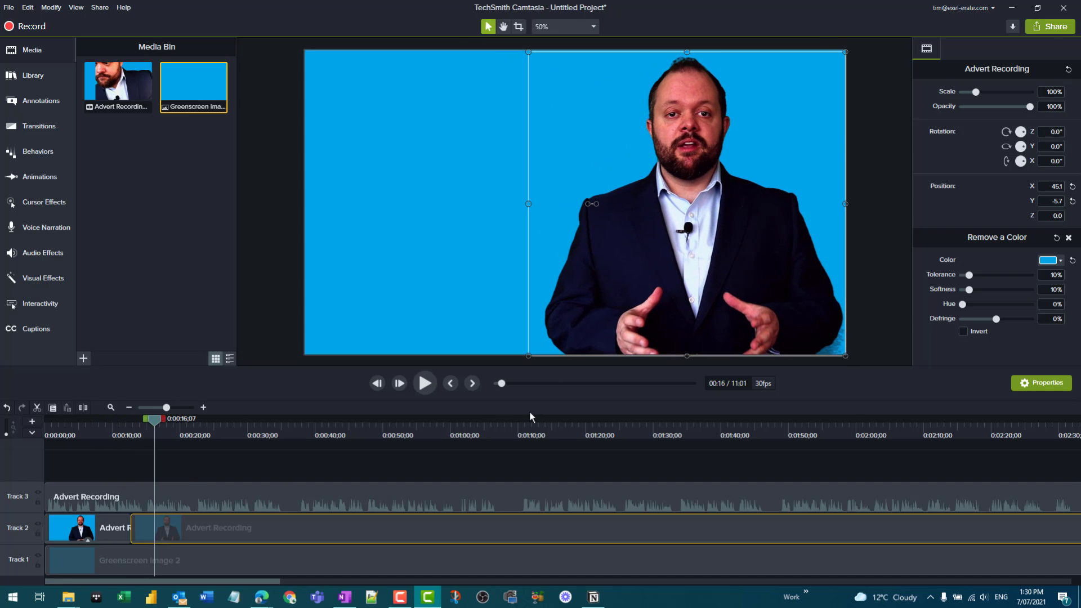
- Split the second video segment at about 0:46 and move the playhead to 0:00:48;29, inside the new third segment
mouse_move(160, 424)
mouse_down()
mouse_move(115, 422)
mouse_move(181, 422)
mouse_move(74, 423)
mouse_move(387, 423)
mouse_up()
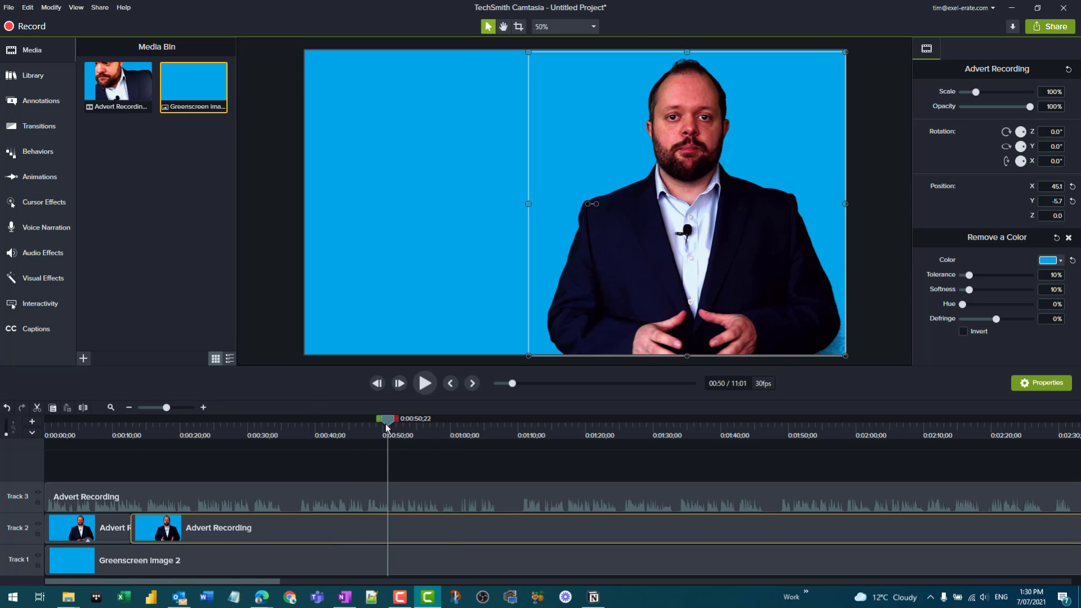
mouse_move(377, 418)
mouse_down()
mouse_move(324, 419)
mouse_move(385, 431)
mouse_move(361, 430)
mouse_up()
right_click(364, 431)
click(359, 421)
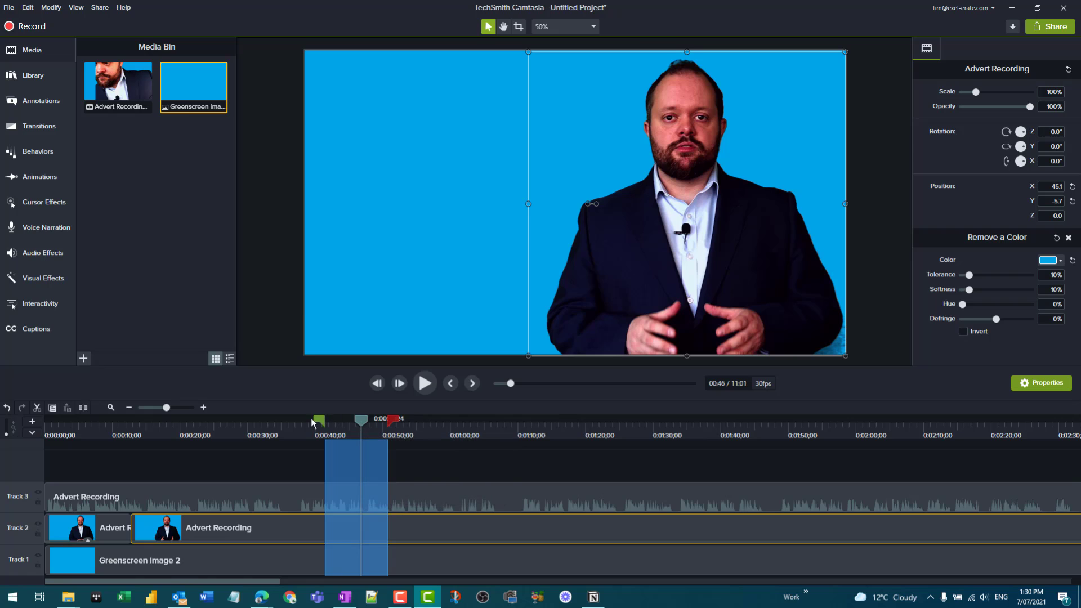
click(83, 408)
mouse_move(319, 420)
mouse_down()
mouse_move(363, 429)
mouse_move(377, 420)
mouse_up()
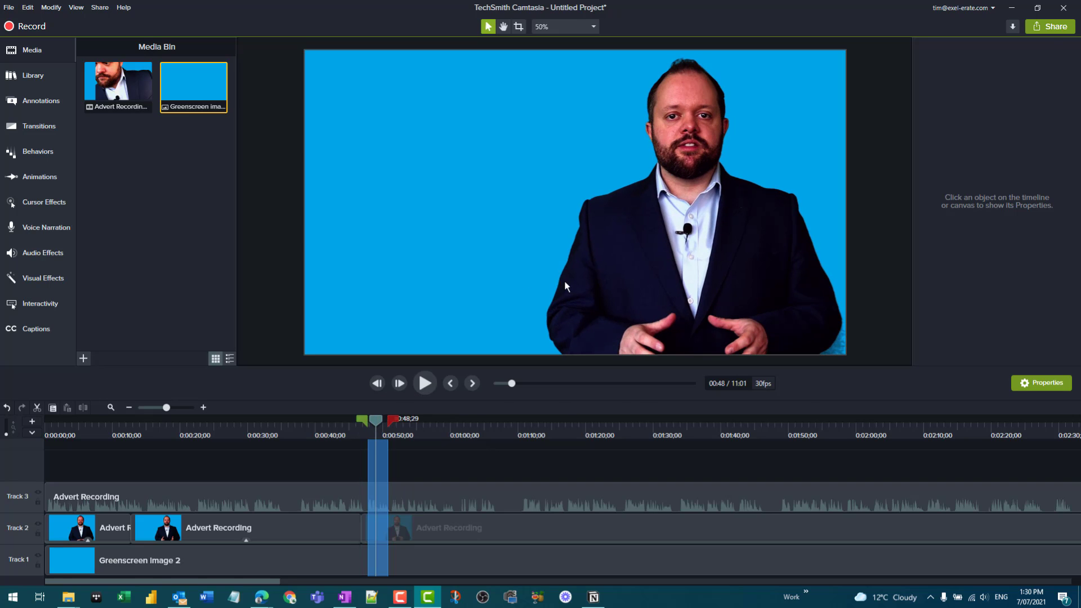
- Move the third video segment to the centre of the canvas, at X -352.0, Y -5.7, and set the playhead to 0:00:42;06
click(628, 209)
drag(628, 209, 516, 210)
mouse_move(396, 421)
mouse_down()
mouse_move(345, 422)
mouse_move(417, 422)
mouse_move(120, 432)
mouse_move(403, 432)
mouse_up()
click(330, 434)
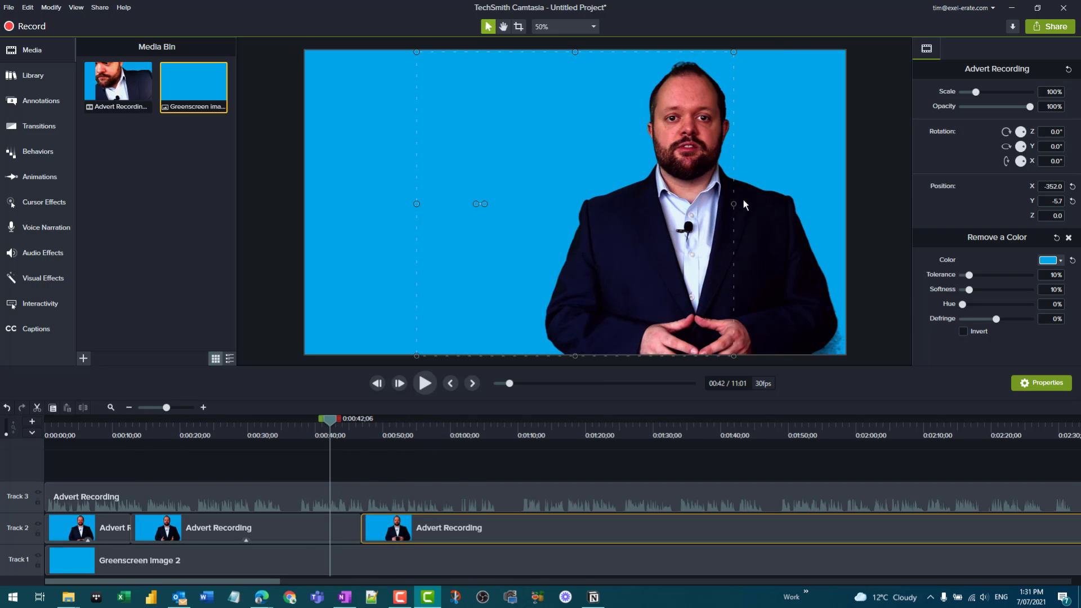
click(259, 199)
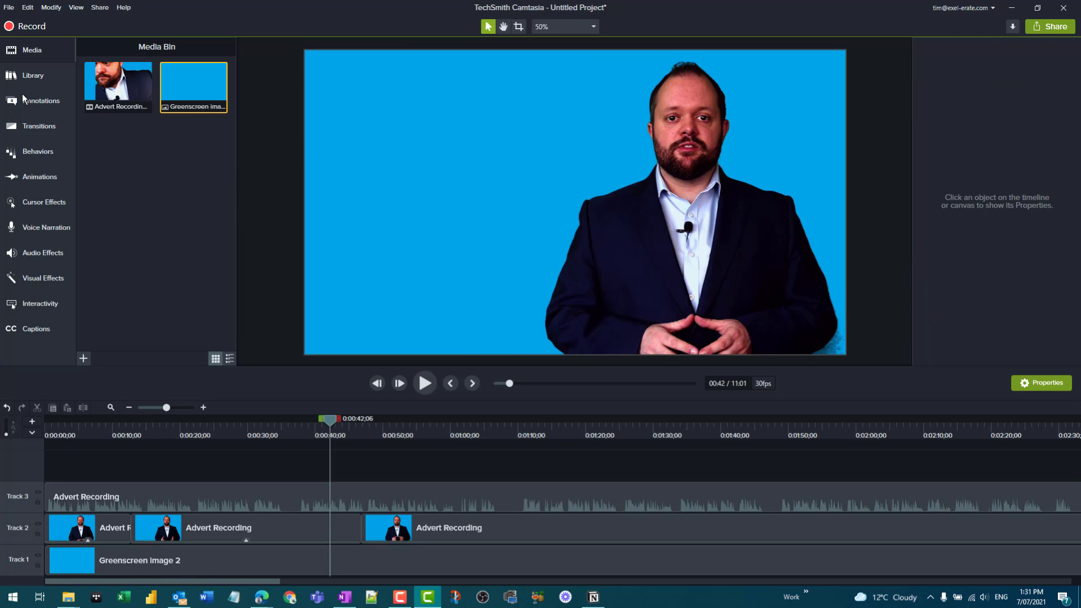
- Add a plain text callout in the empty area beside the presenter, widen it and set its text to "This is a slide"
click(48, 102)
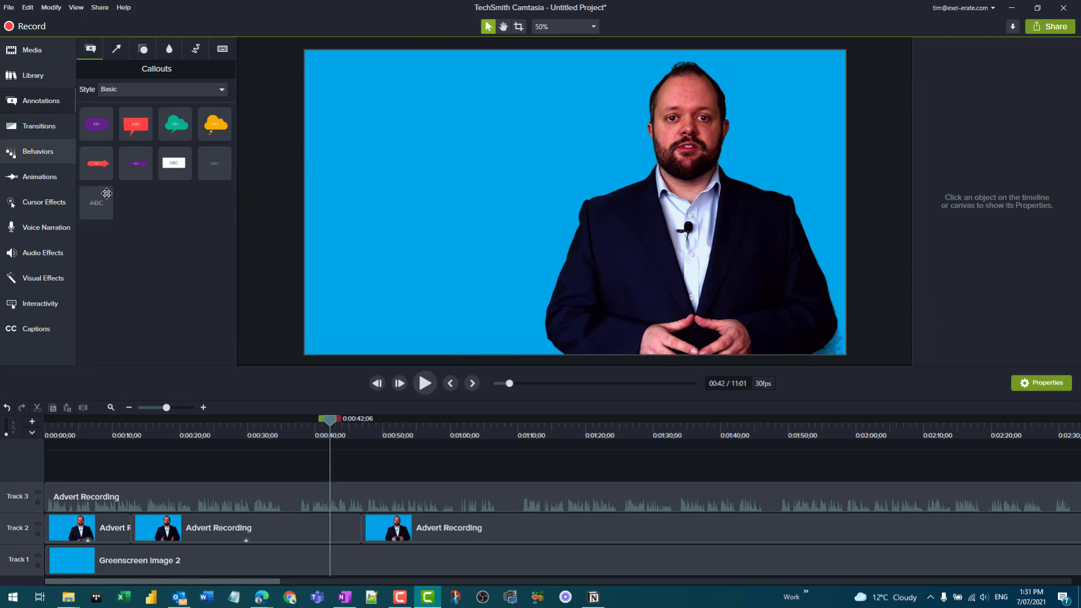
drag(94, 199, 400, 149)
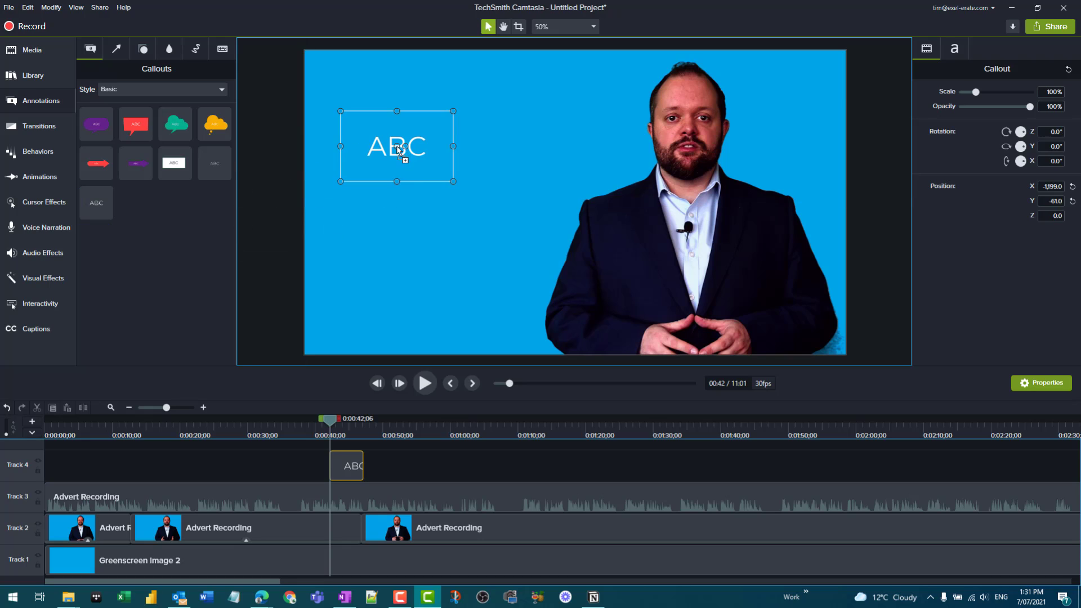
drag(481, 141, 543, 142)
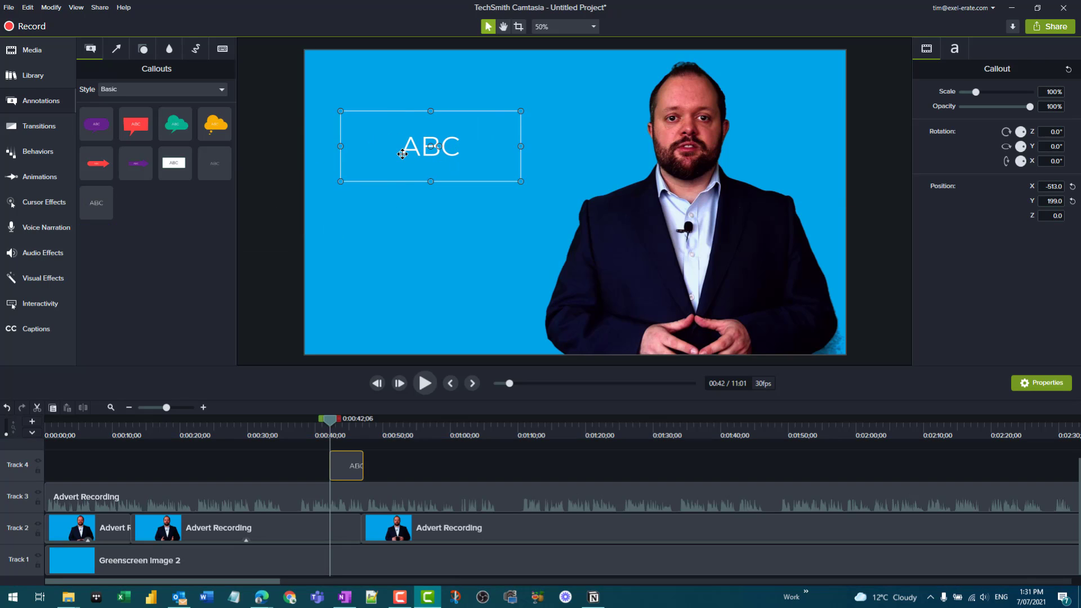
double_click(405, 150)
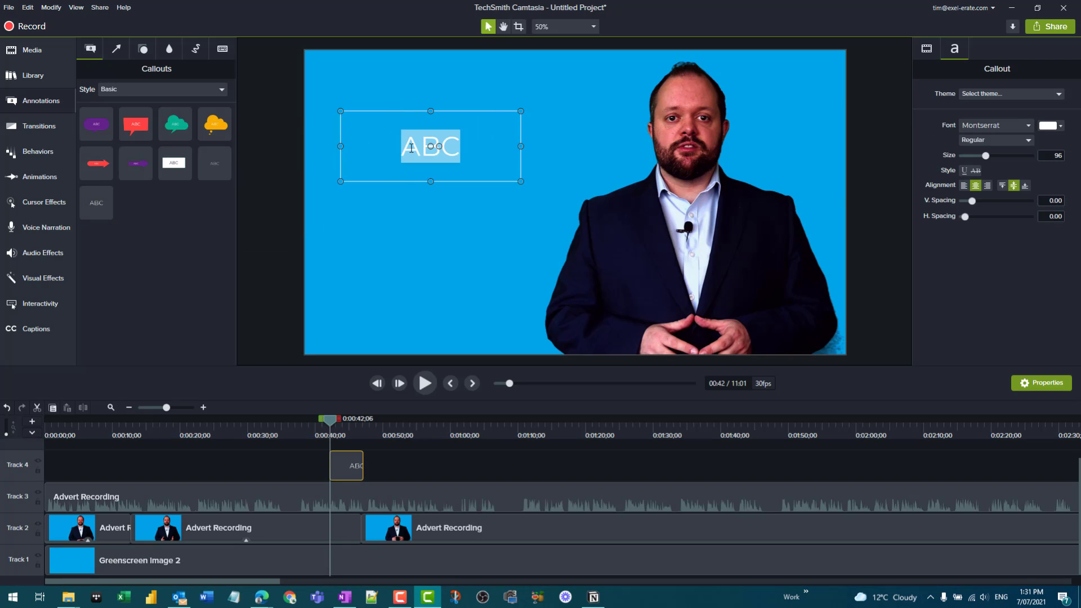
text(This is a)
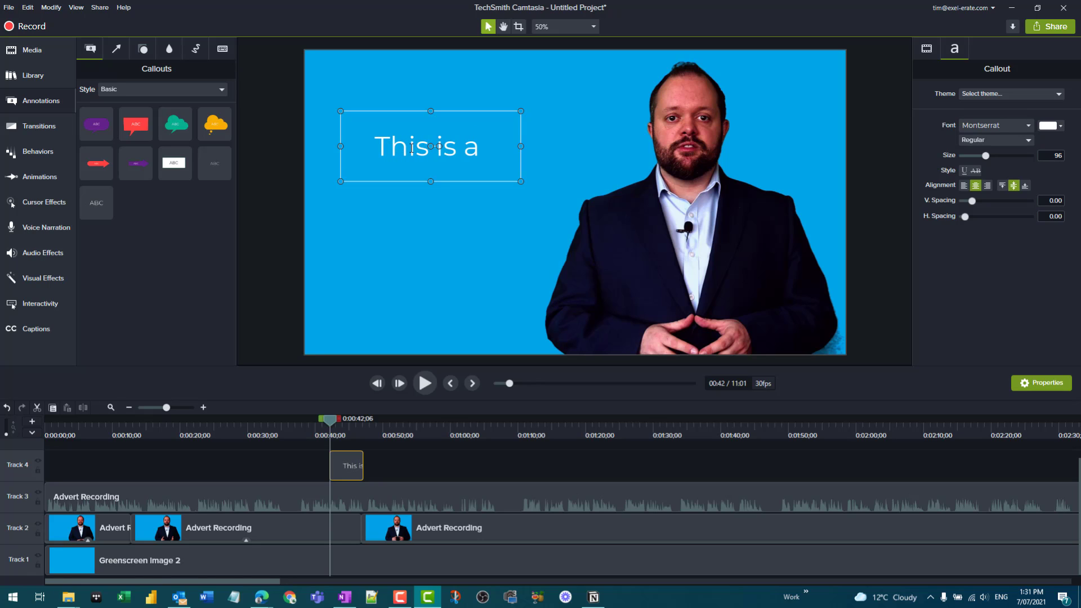
text( slide)
click(438, 259)
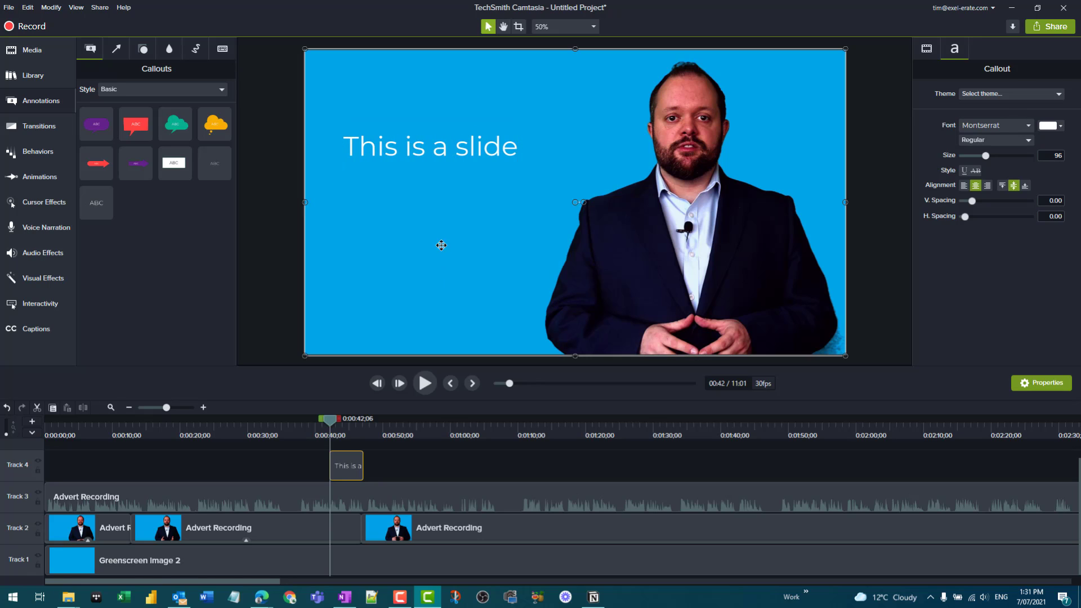
- Move the "This is a slide" callout higher on the canvas, level with the presenter's face
click(434, 146)
drag(434, 146, 466, 120)
mouse_move(432, 164)
mouse_down()
mouse_move(429, 200)
mouse_move(427, 155)
mouse_up()
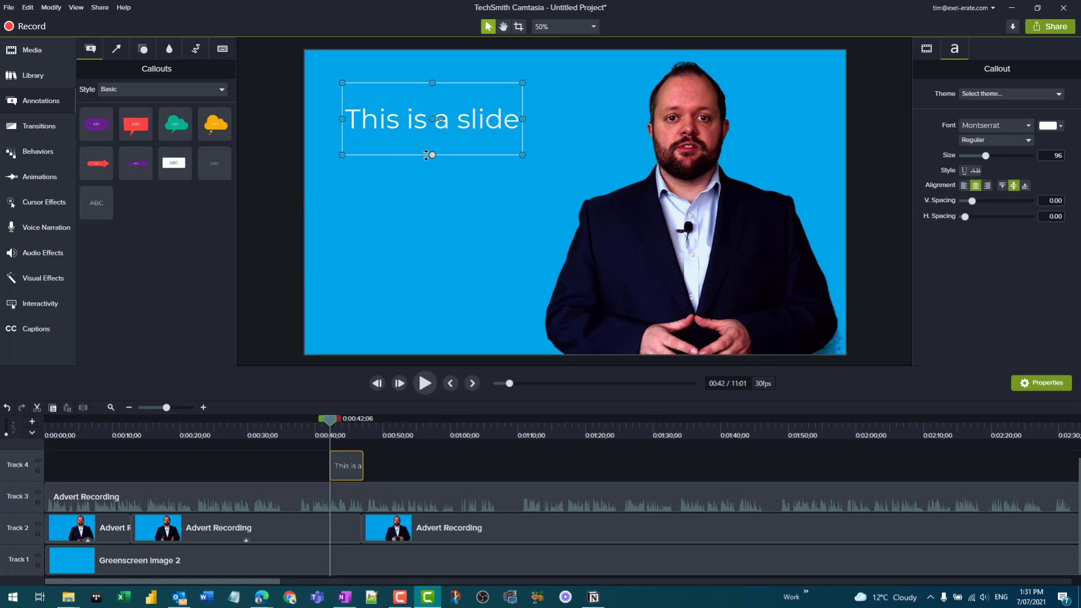
click(426, 203)
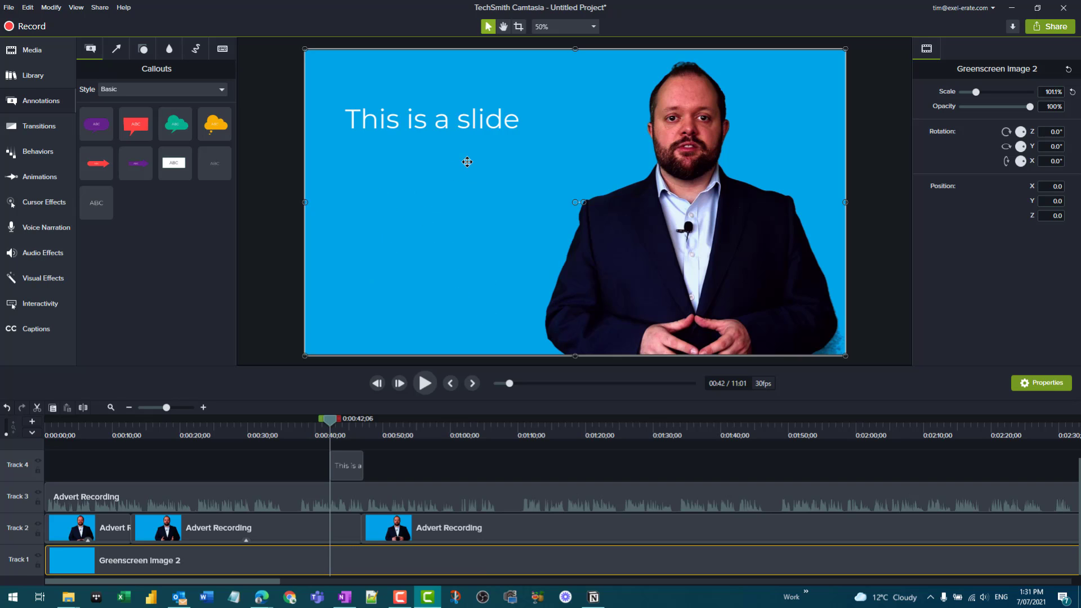
- Examine the themes and fonts available for the "This is a slide" callout text
click(461, 130)
double_click(494, 123)
click(518, 123)
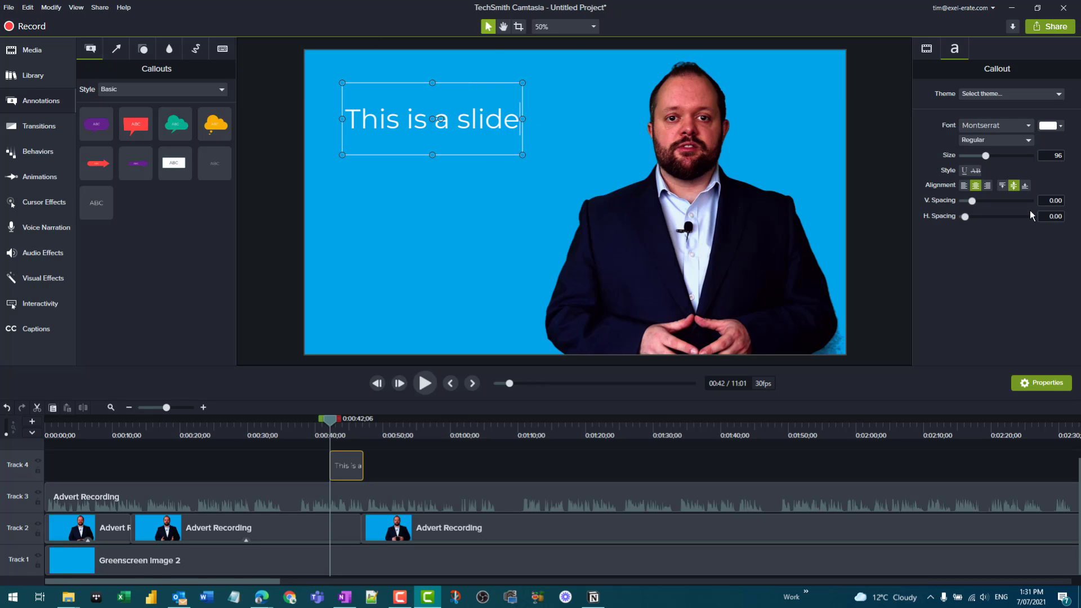
click(1059, 95)
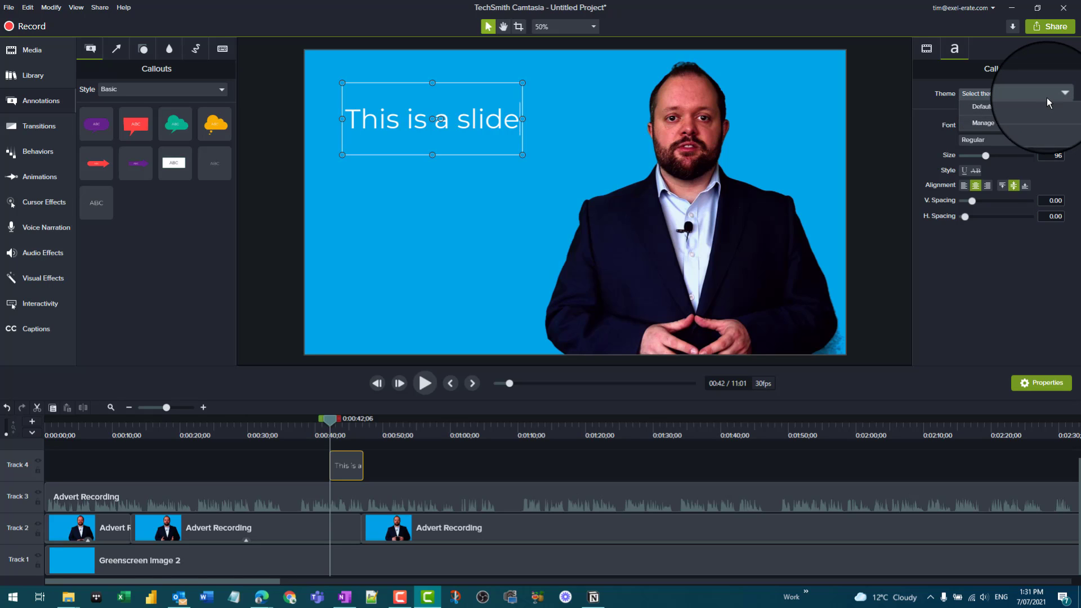
click(1046, 97)
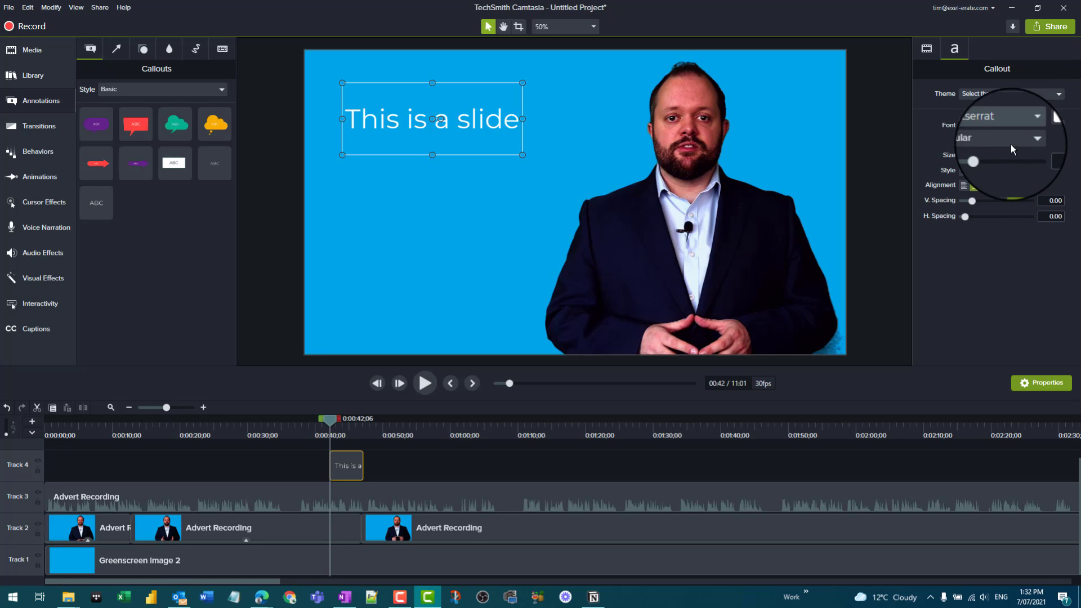
click(1012, 125)
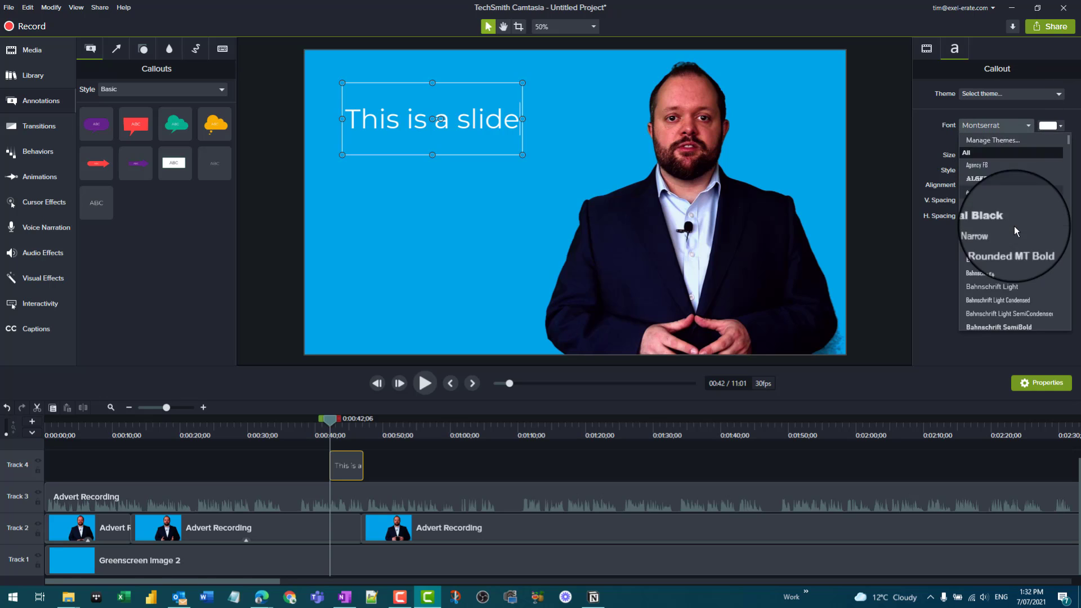
scroll(1015, 228, down, 20)
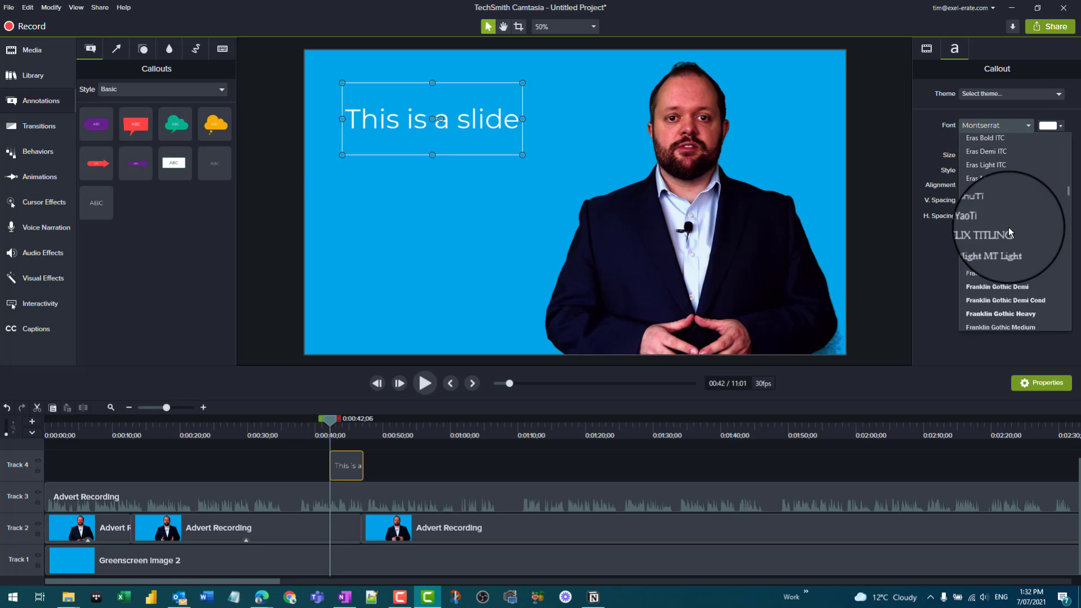
scroll(1008, 228, down, 20)
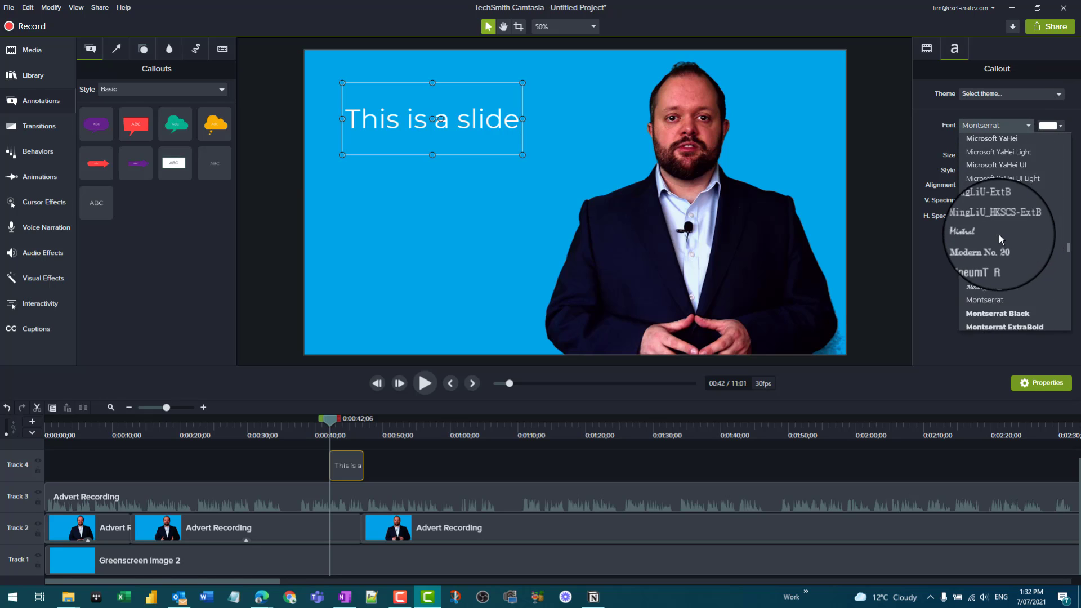
scroll(999, 234, down, 20)
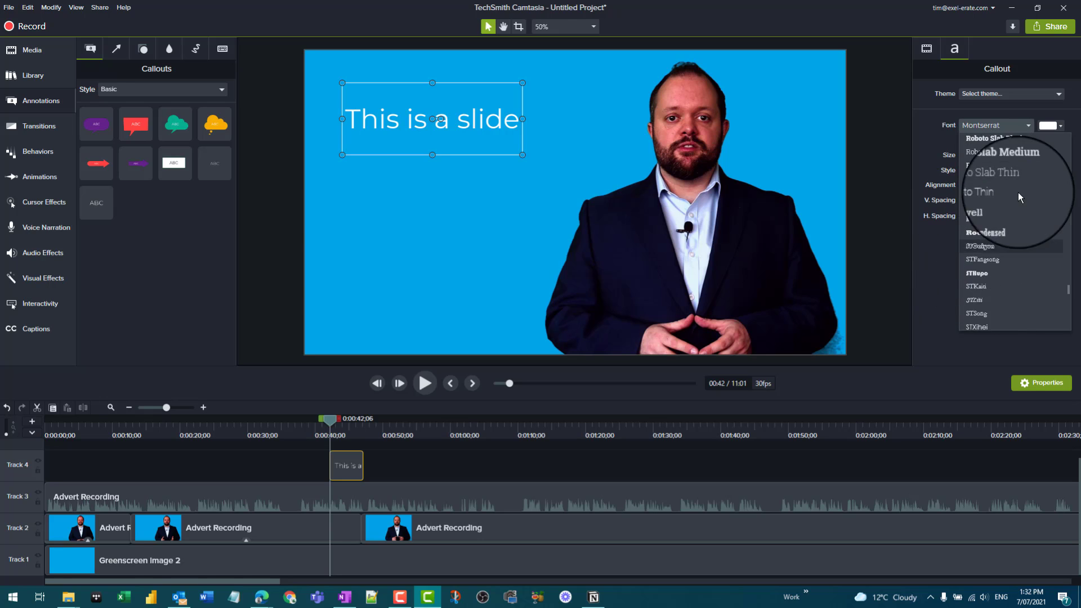
click(991, 338)
- Select the whole callout text and change its font color to red
click(1053, 122)
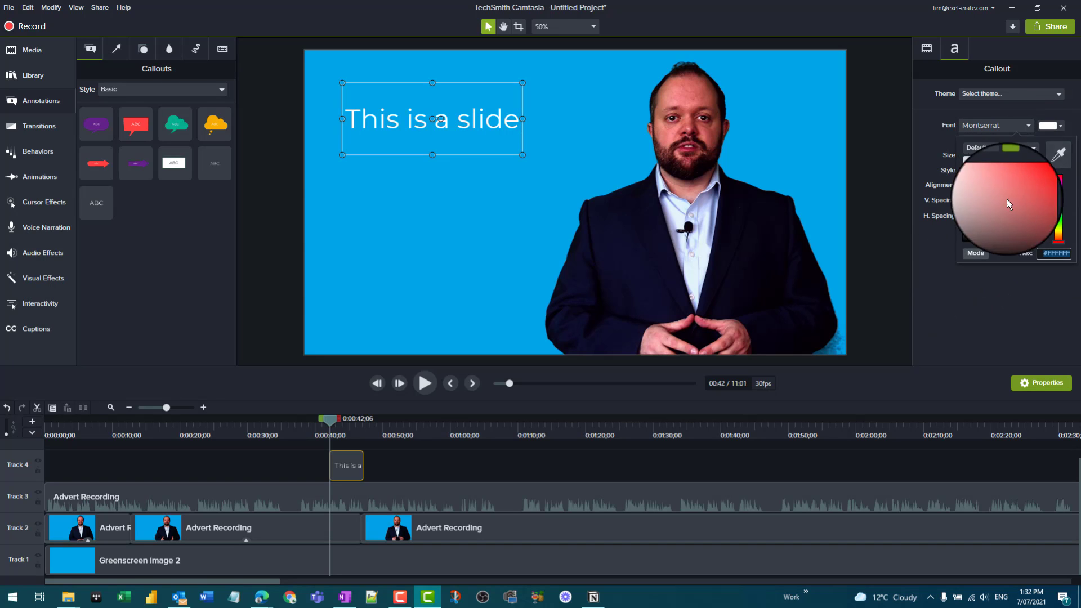
click(1034, 185)
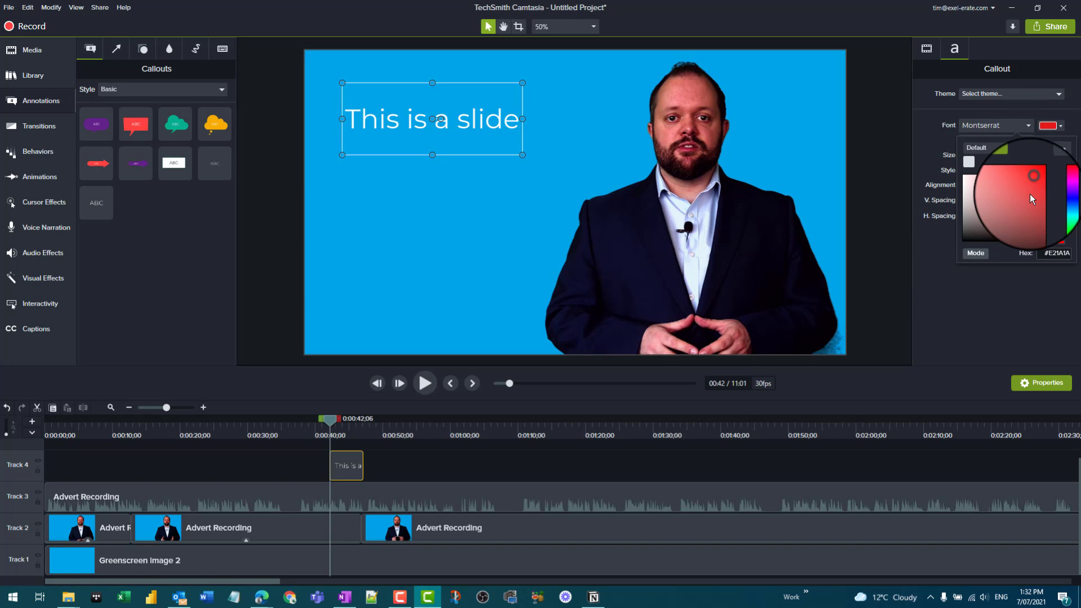
triple_click(438, 116)
click(1060, 127)
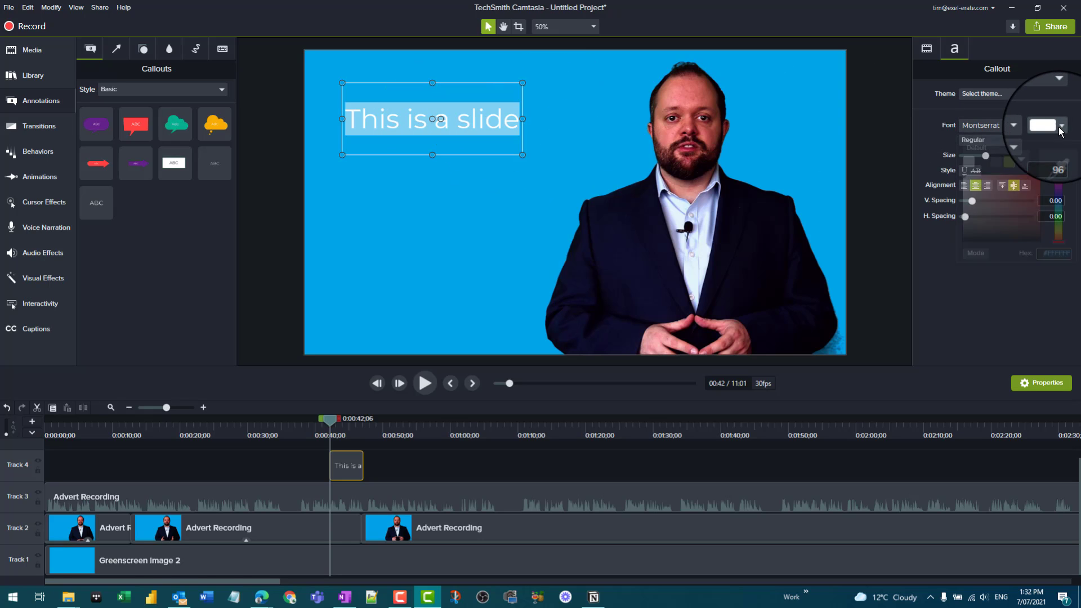
click(1032, 190)
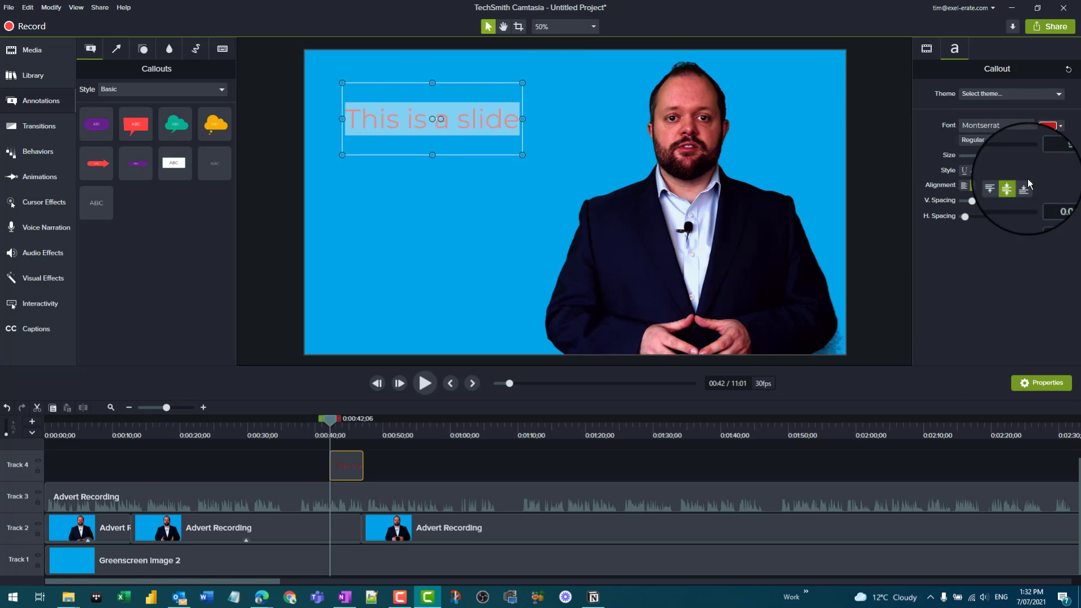
- Enlarge the callout text to size 135 and align it to the right
mouse_move(984, 156)
mouse_down()
mouse_move(1015, 154)
mouse_move(996, 155)
mouse_up()
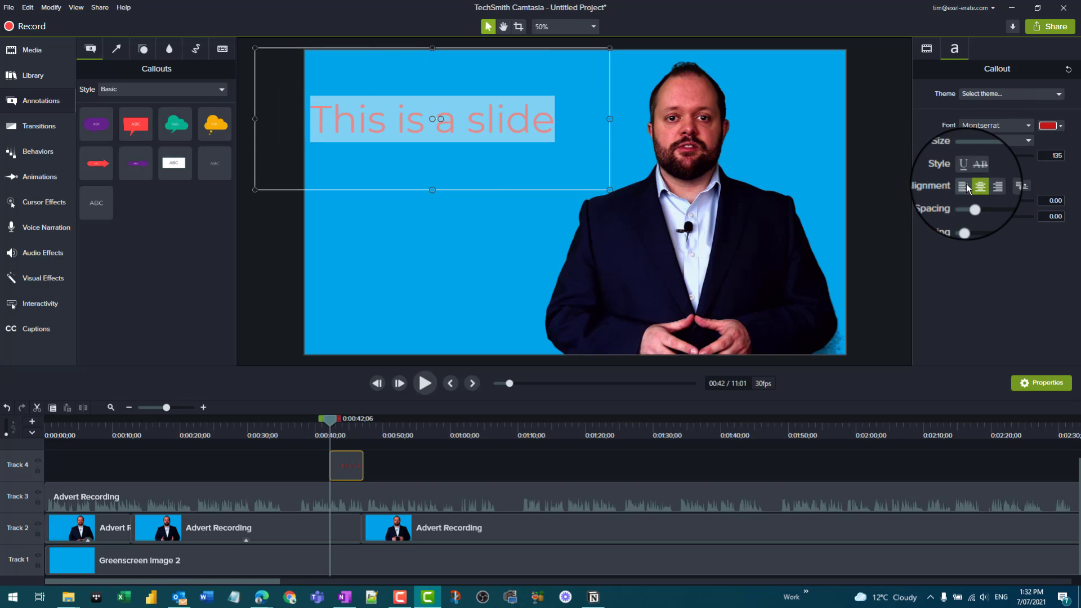
click(965, 185)
click(976, 185)
click(987, 185)
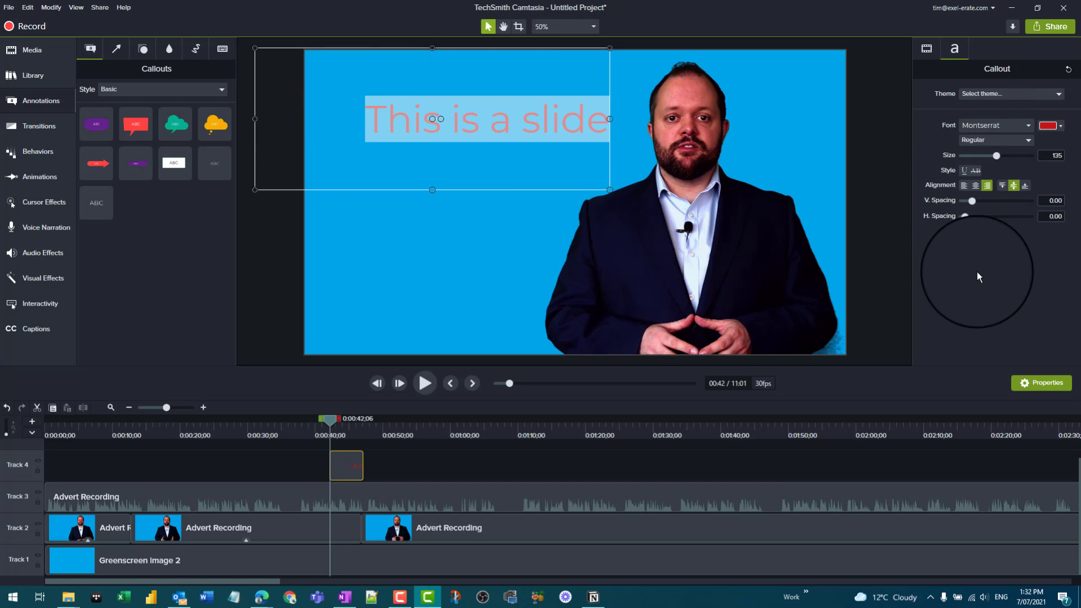
click(454, 258)
- Delete the "This is a slide" text callout
click(496, 138)
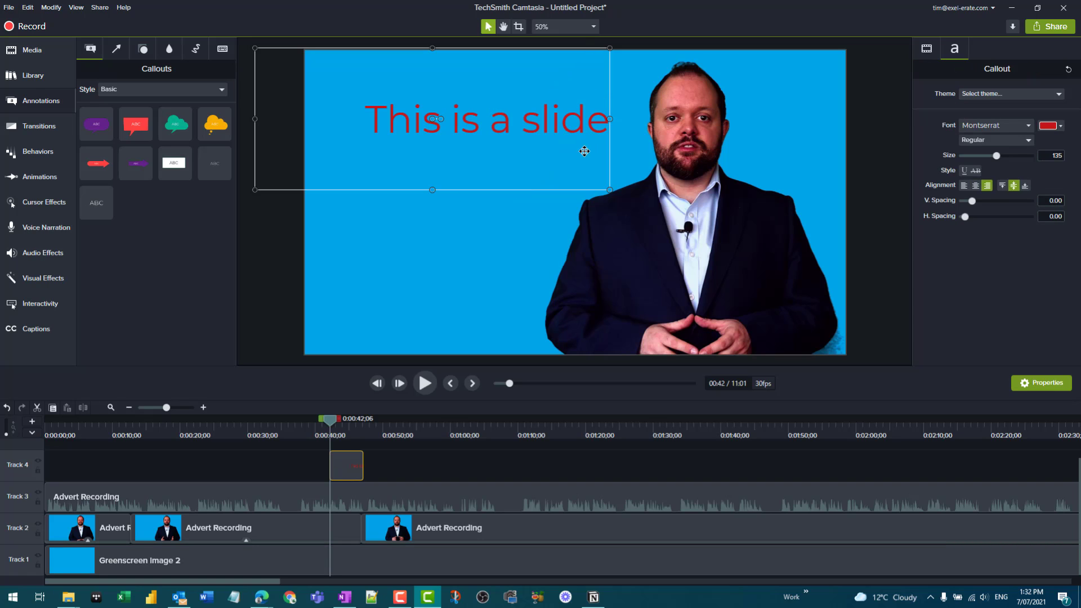
key(Delete)
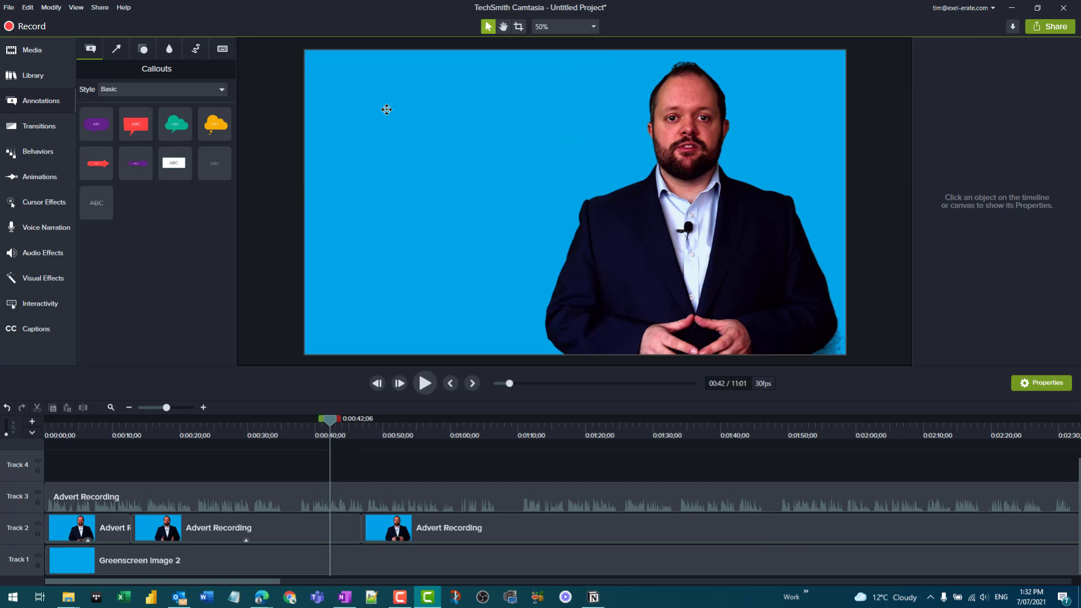
- Review the presenter's position in the second and third segments at 0:00:14;04 and 0:00:59;06, finishing with the playhead at 0:00:45;11
drag(332, 420, 136, 268)
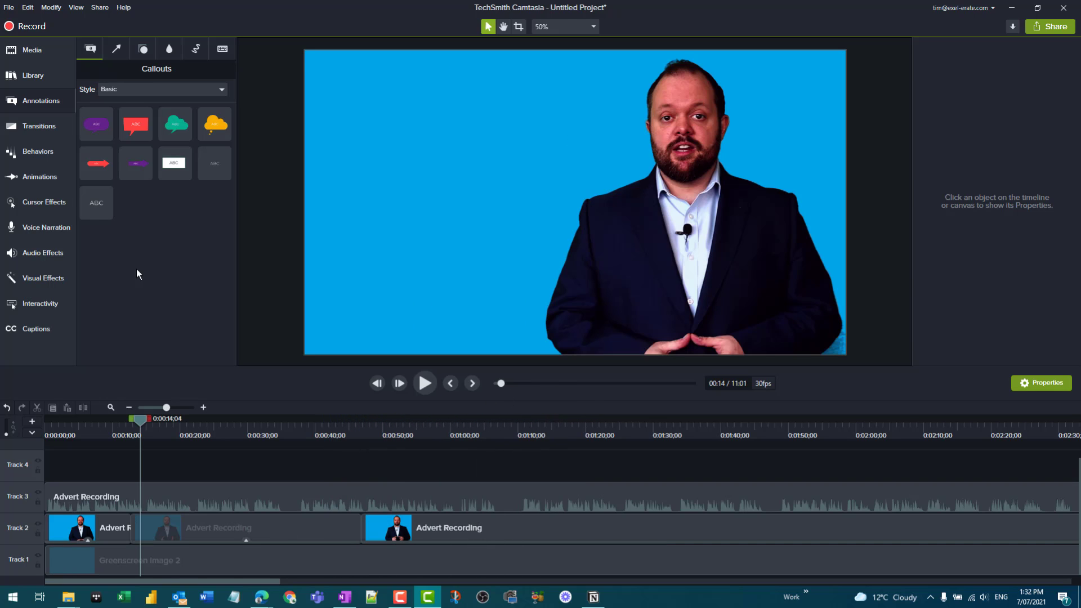
drag(140, 419, 441, 440)
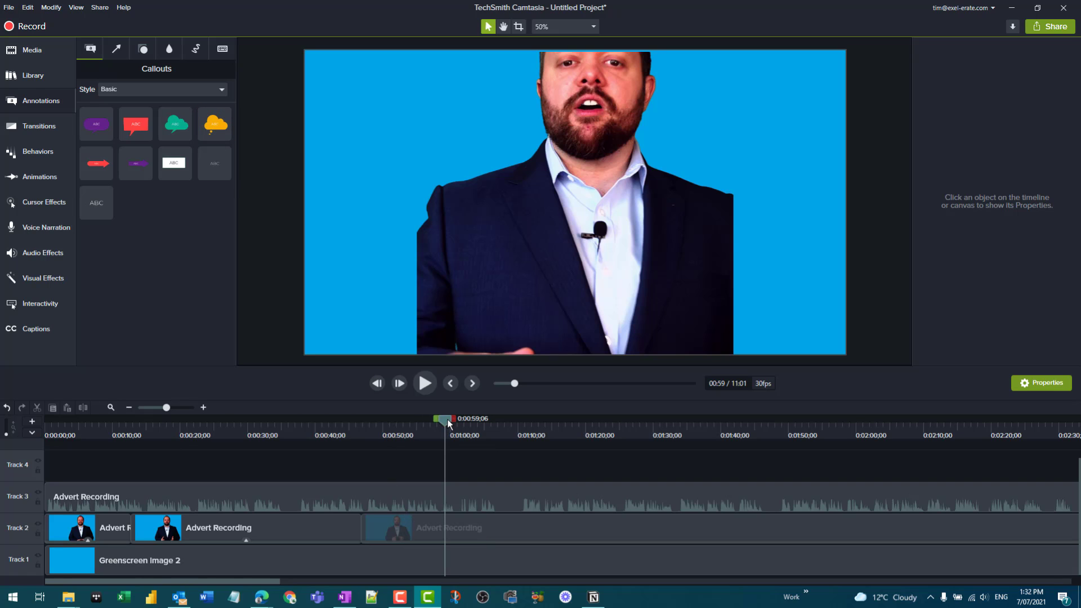
drag(448, 419, 353, 422)
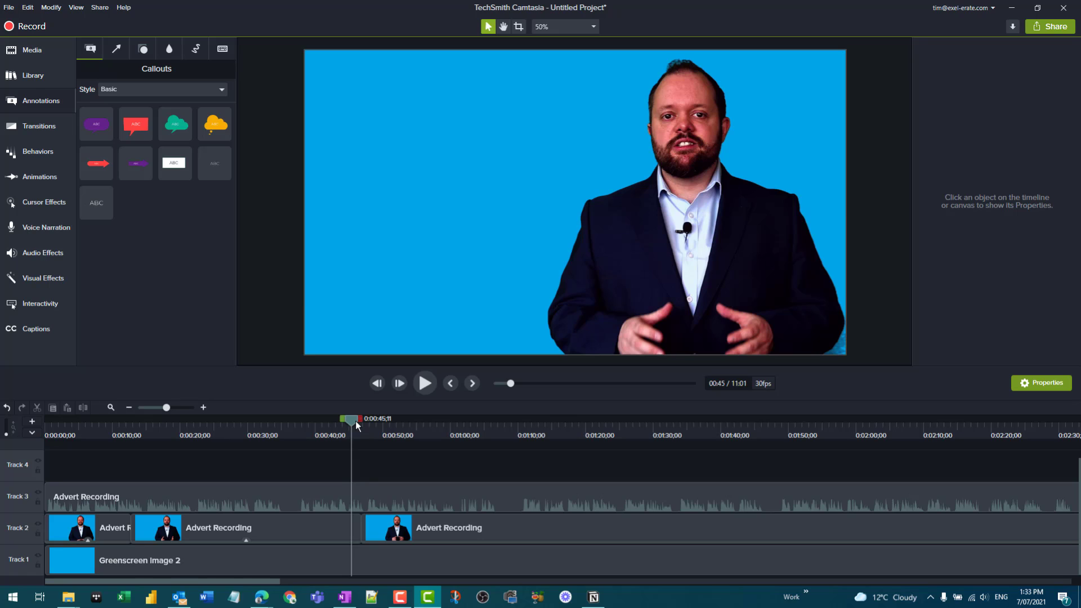